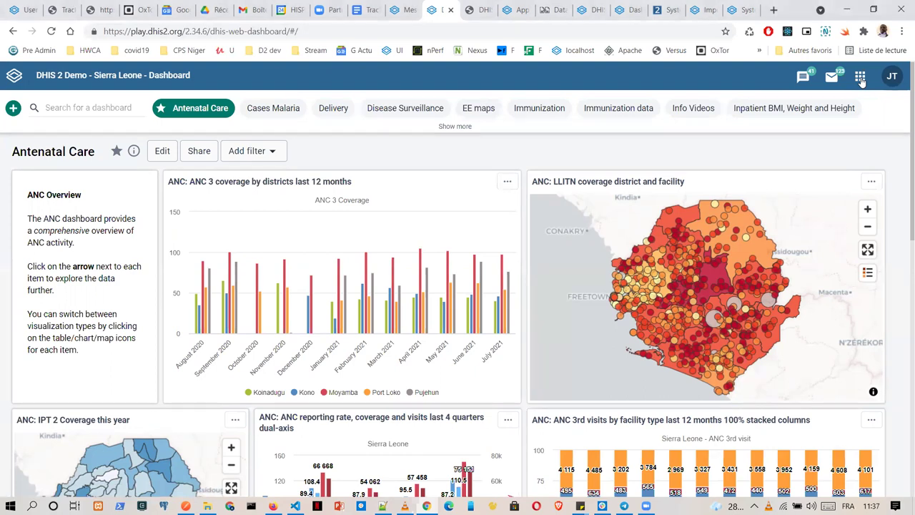
# Search the apps for "data" and open the Data Transfer app.
pyautogui.click(861, 77)
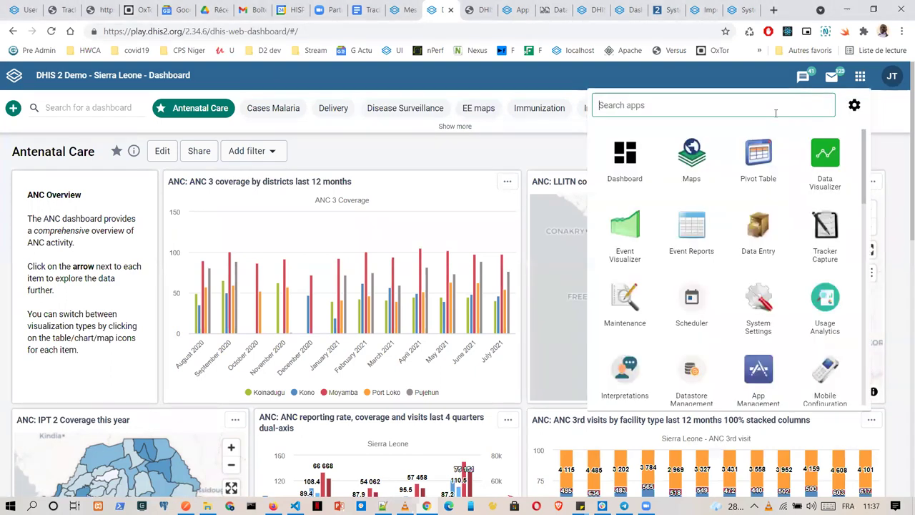
pyautogui.write('data')
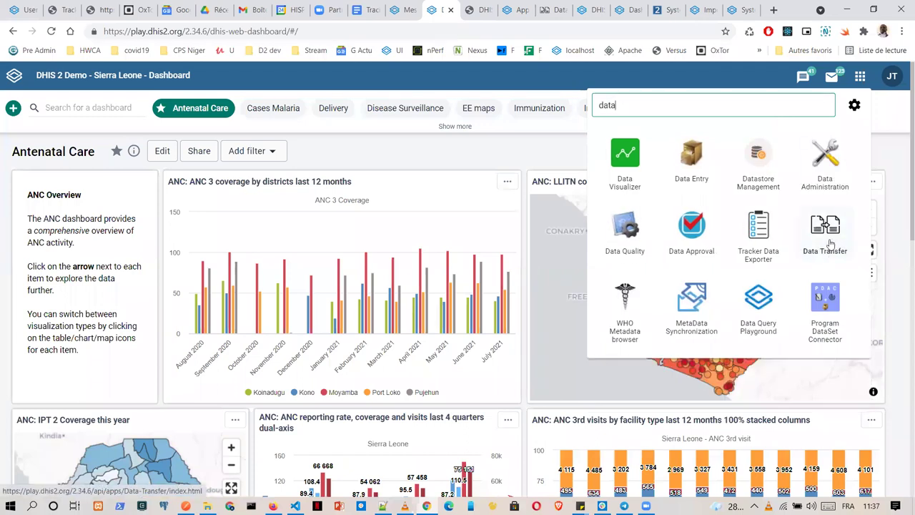
pyautogui.click(832, 244)
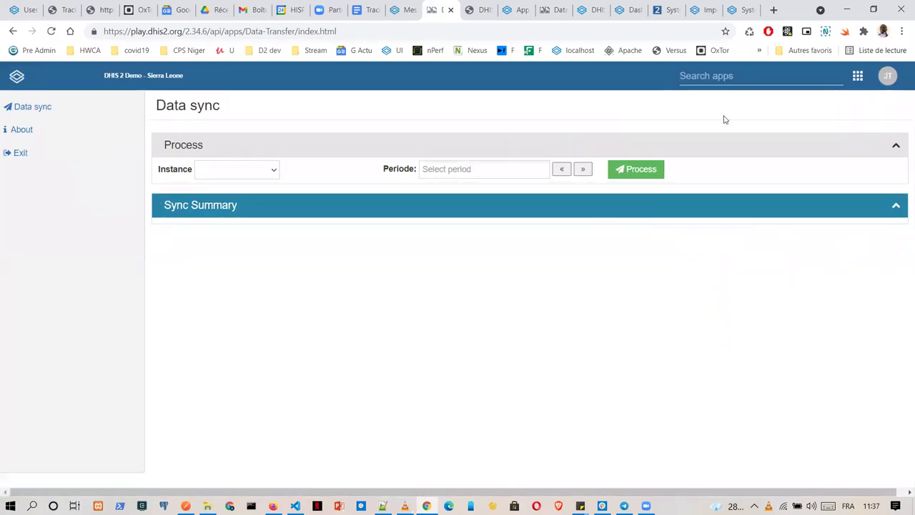
# Log out of the current account and sign back in with the saved "system" account.
pyautogui.moveTo(879, 90)
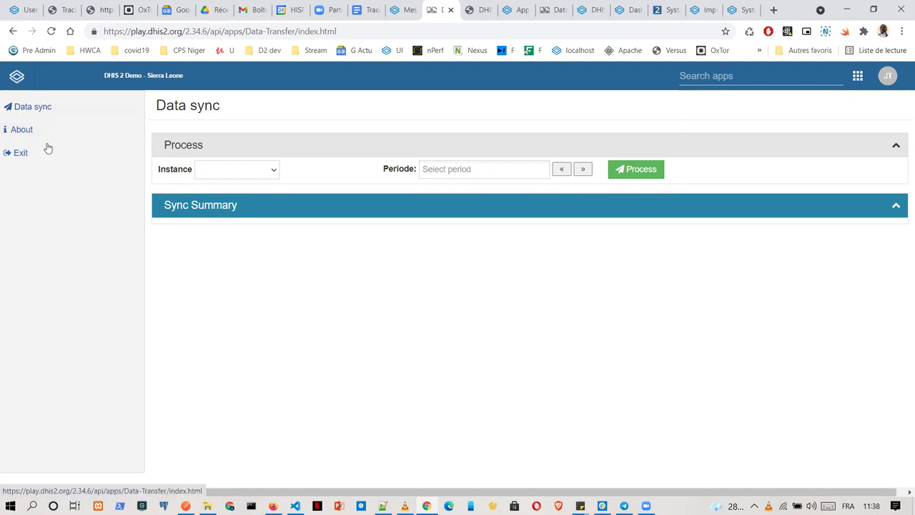
pyautogui.click(887, 75)
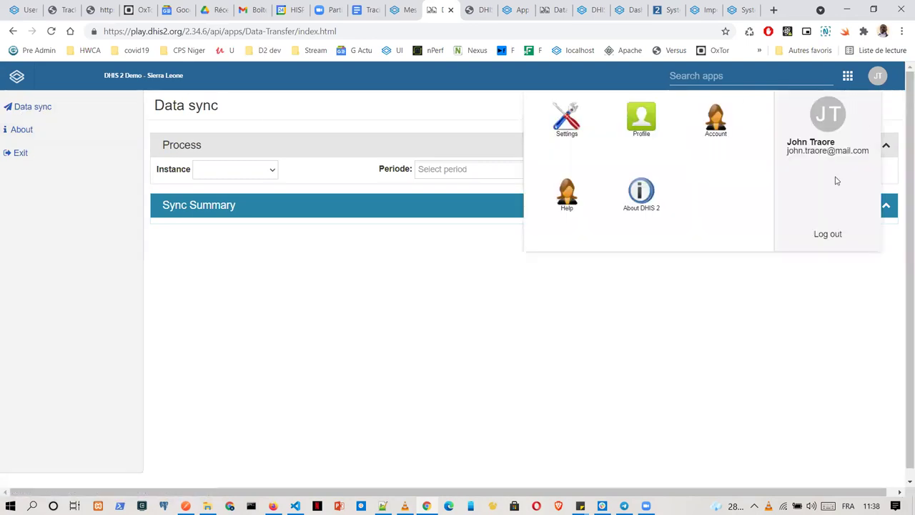
pyautogui.click(831, 243)
pyautogui.click(833, 241)
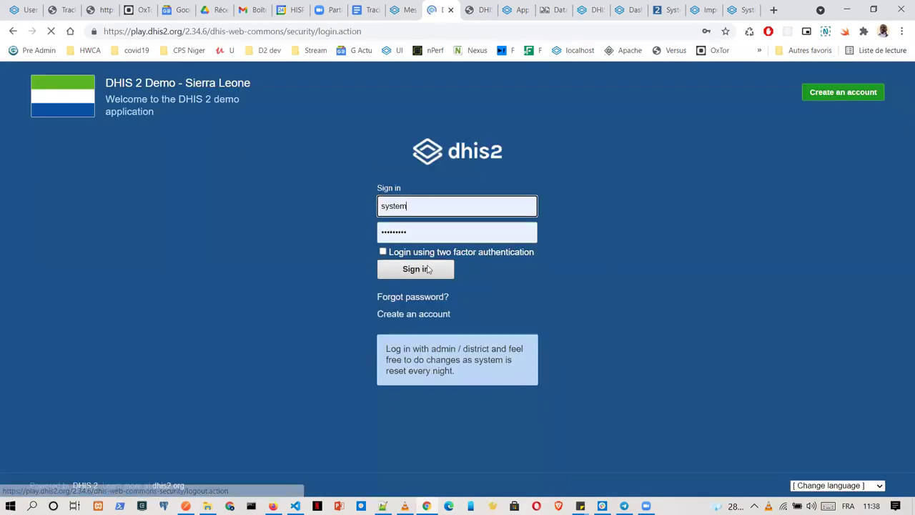
pyautogui.click(352, 428)
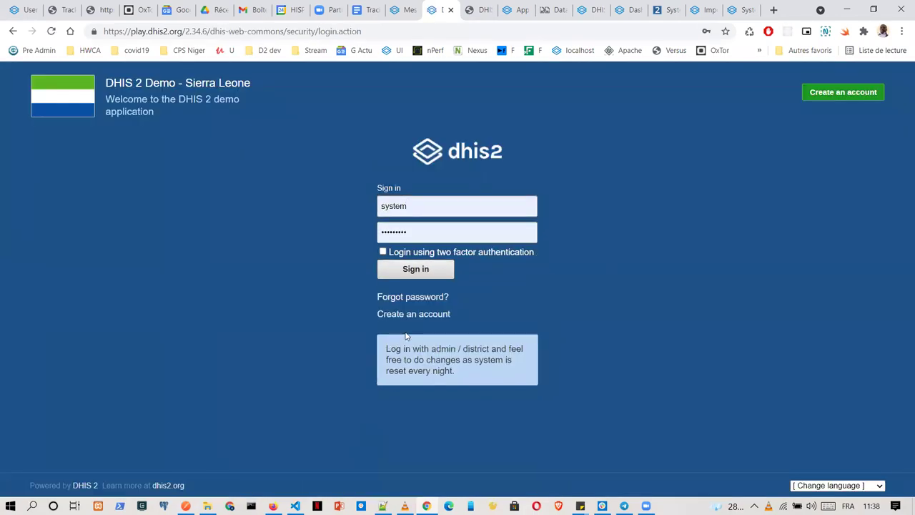
pyautogui.click(421, 275)
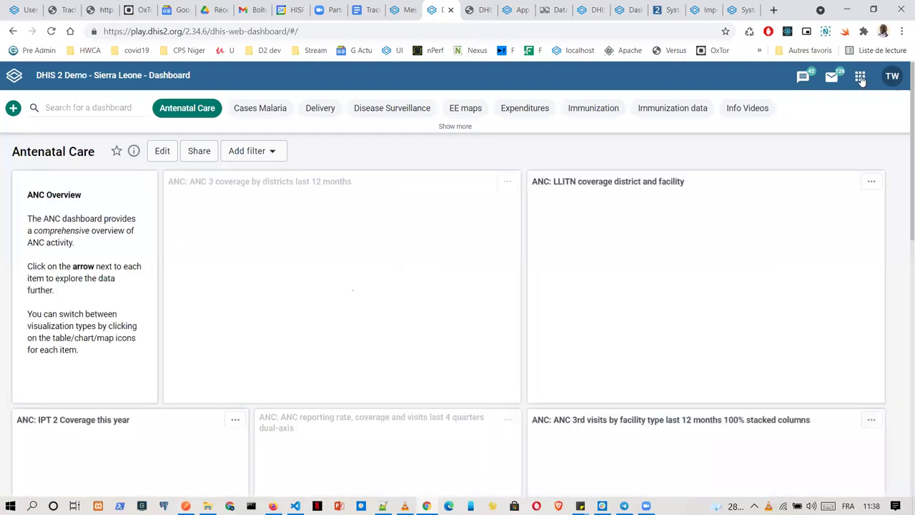
# Find the Data Transfer app through the app search and open its configuration page.
pyautogui.click(861, 78)
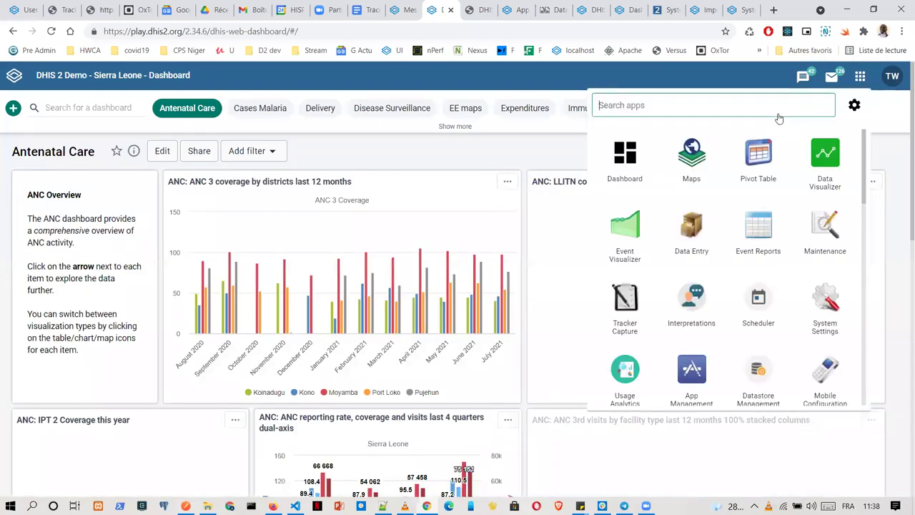
pyautogui.write('p')
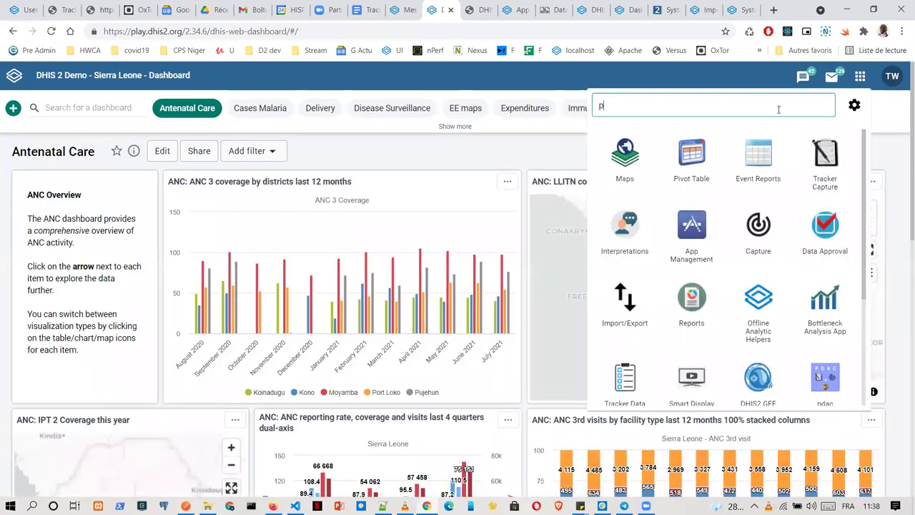
pyautogui.press('BackSpace')
pyautogui.write('dat')
pyautogui.click(833, 236)
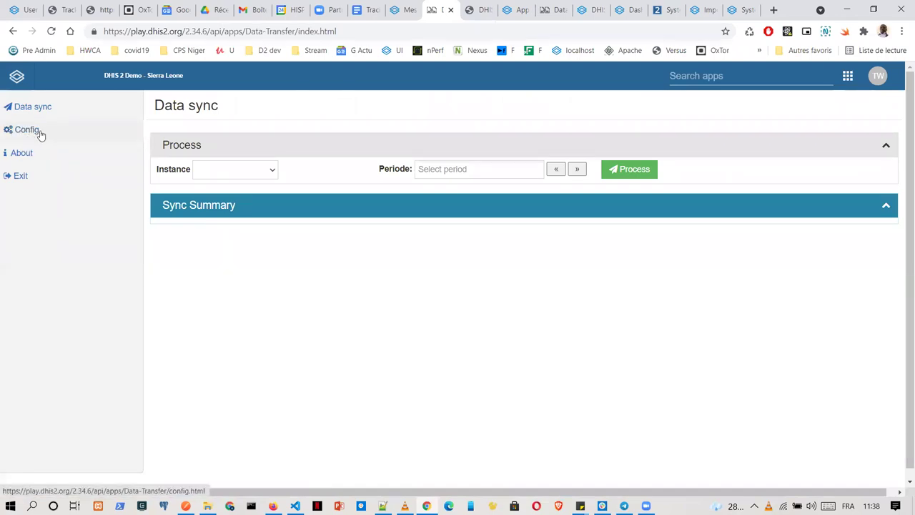
pyautogui.click(41, 134)
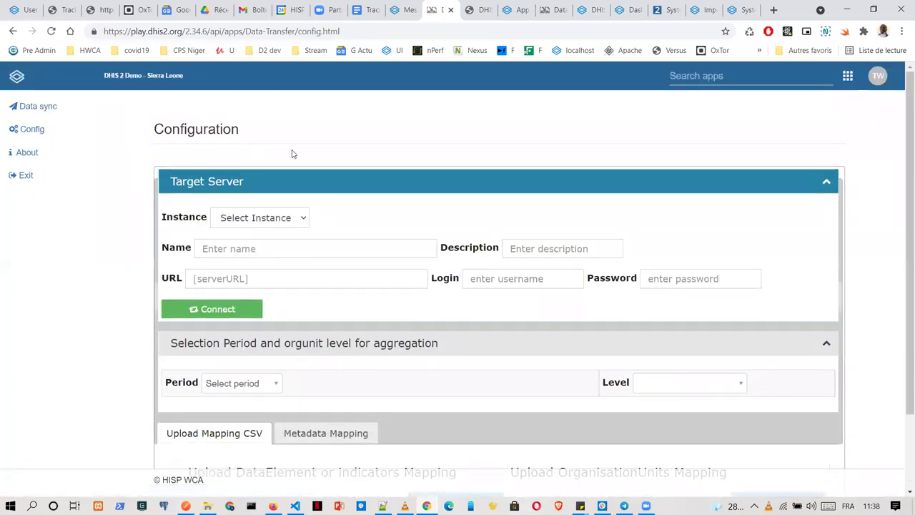
# Name the target server instance "Tracker - Agrégé Palu".
pyautogui.scroll(-1, 292, 153)
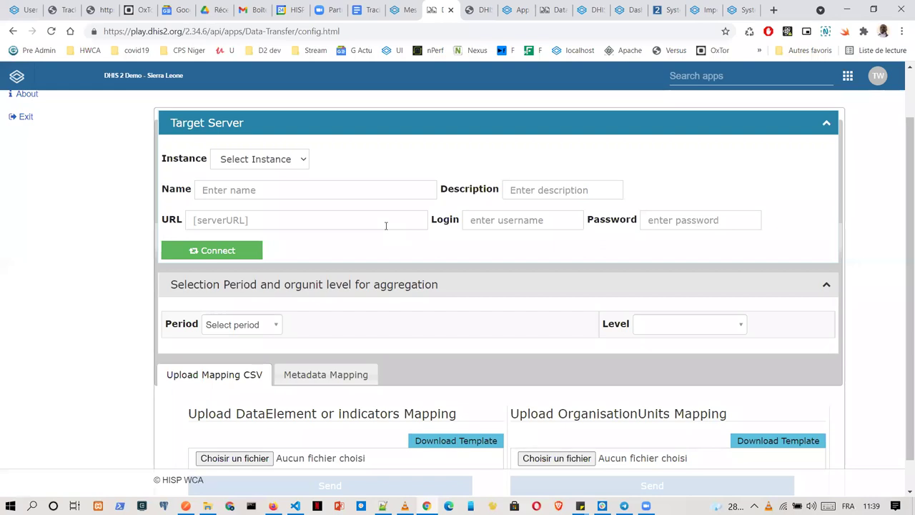
pyautogui.click(320, 191)
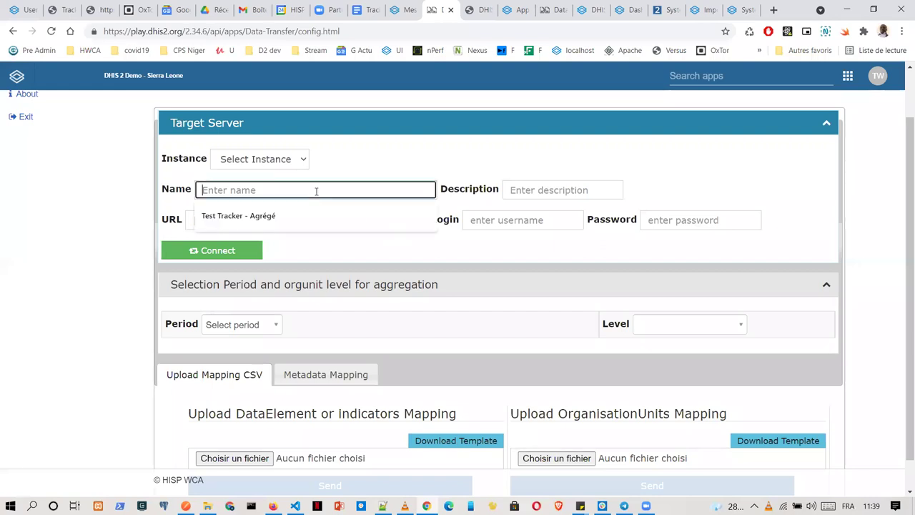
pyautogui.click(314, 213)
pyautogui.doubleClick(223, 189)
pyautogui.press('BackSpace')
pyautogui.click(292, 190)
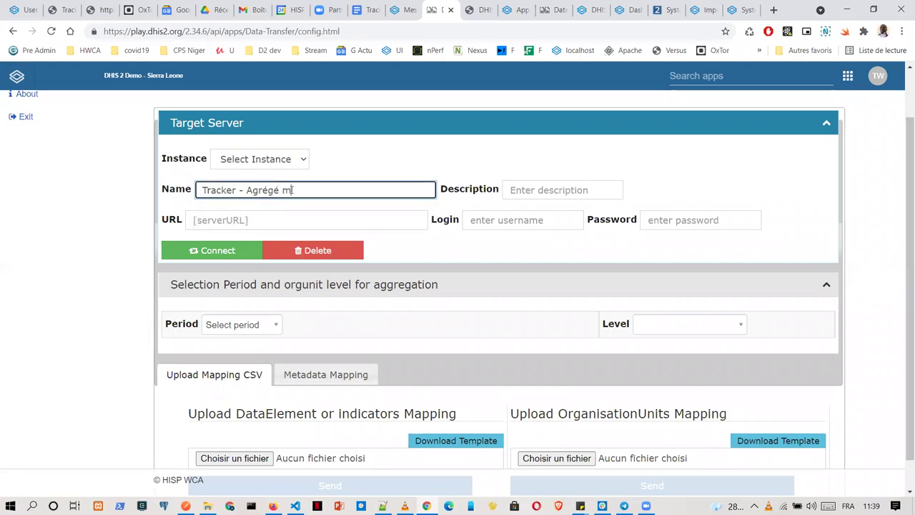
pyautogui.write('PE')
pyautogui.press('BackSpace')
pyautogui.write('alu')
pyautogui.click(409, 168)
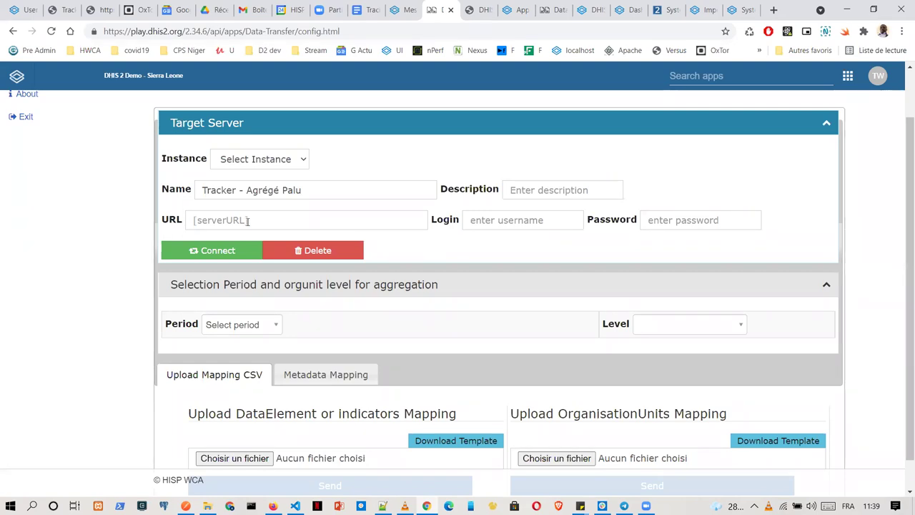
pyautogui.click(276, 220)
pyautogui.click(302, 246)
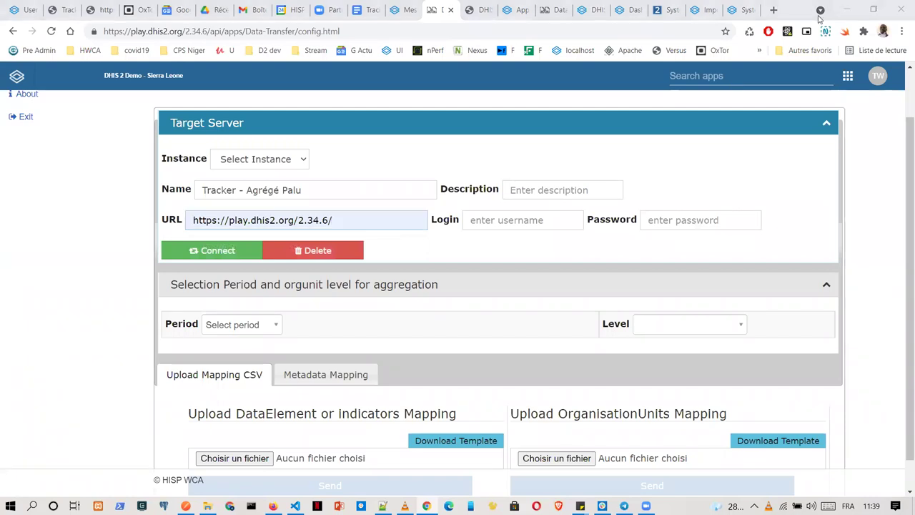
pyautogui.click(591, 9)
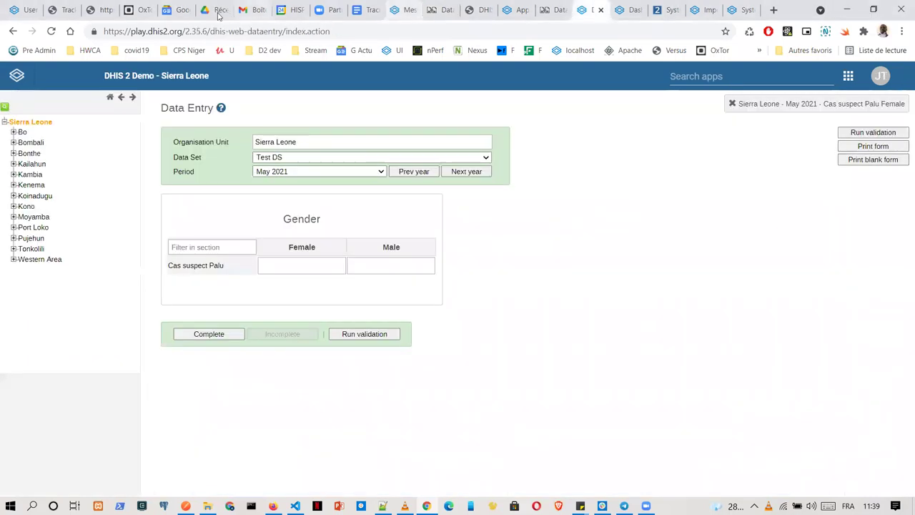
pyautogui.moveTo(207, 31); pyautogui.dragTo(103, 31)
pyautogui.hotkey('ctrl', 'c')
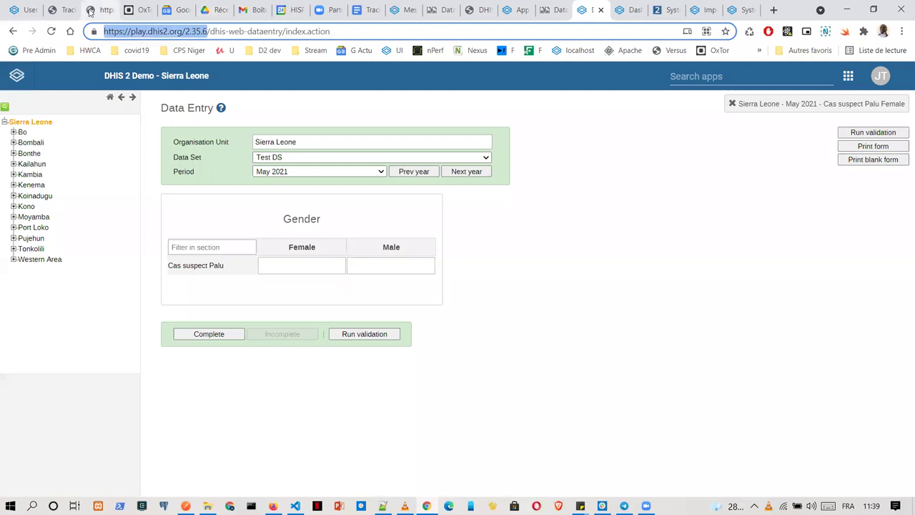
pyautogui.click(437, 9)
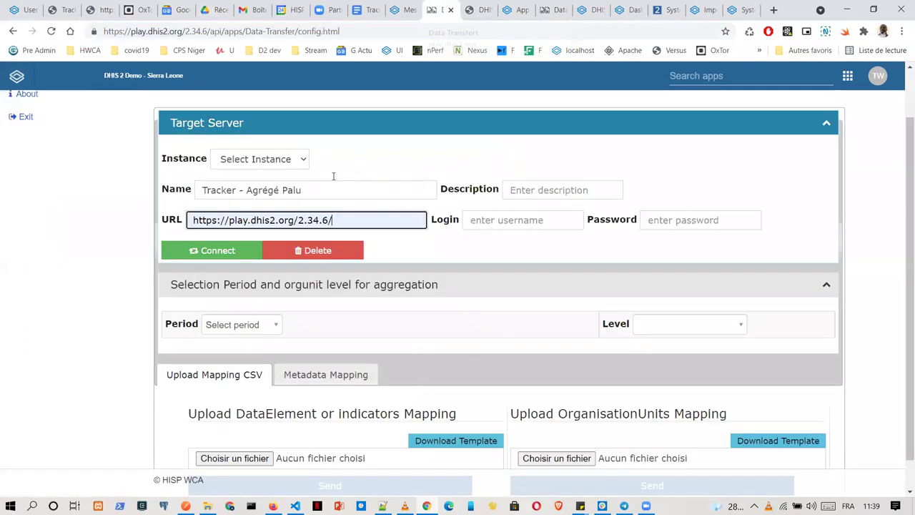
pyautogui.moveTo(368, 218); pyautogui.dragTo(159, 218)
pyautogui.hotkey('ctrl', 'v')
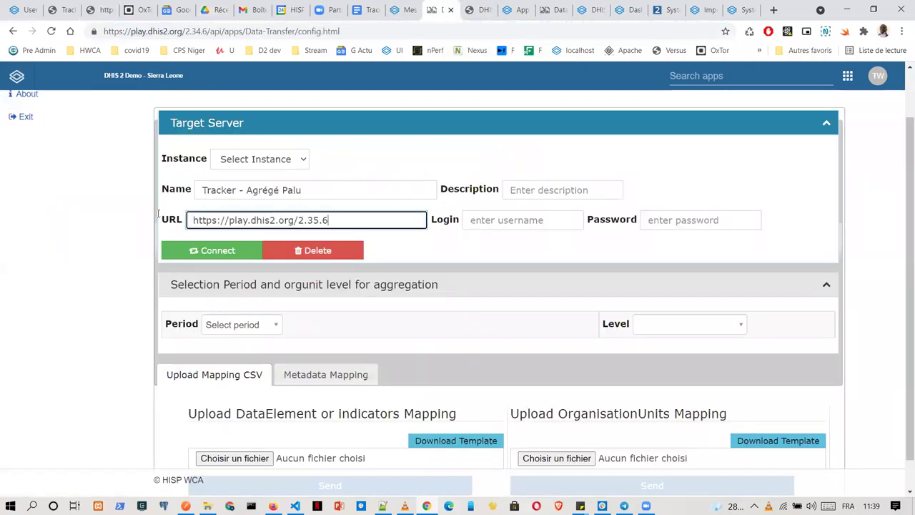
# Fill in the target server's login as admin and enter the account password.
pyautogui.click(507, 220)
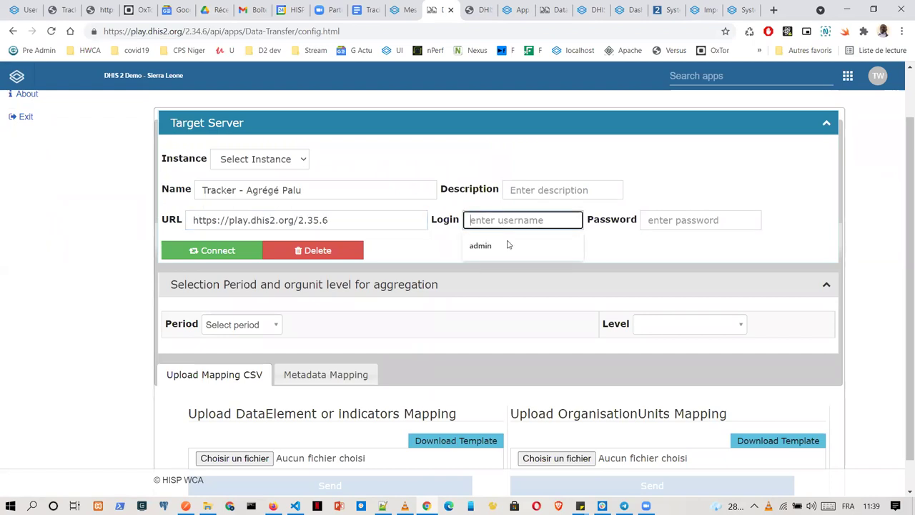
pyautogui.click(512, 250)
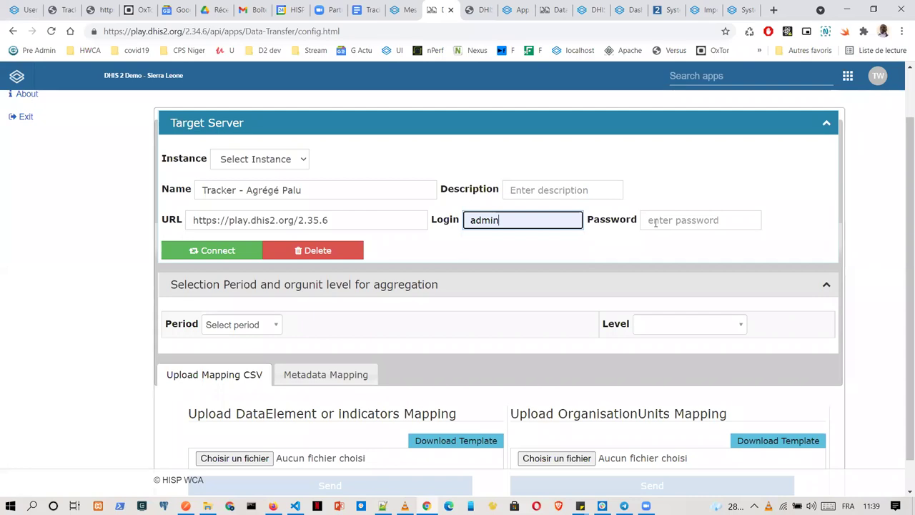
pyautogui.click(656, 222)
pyautogui.click(672, 246)
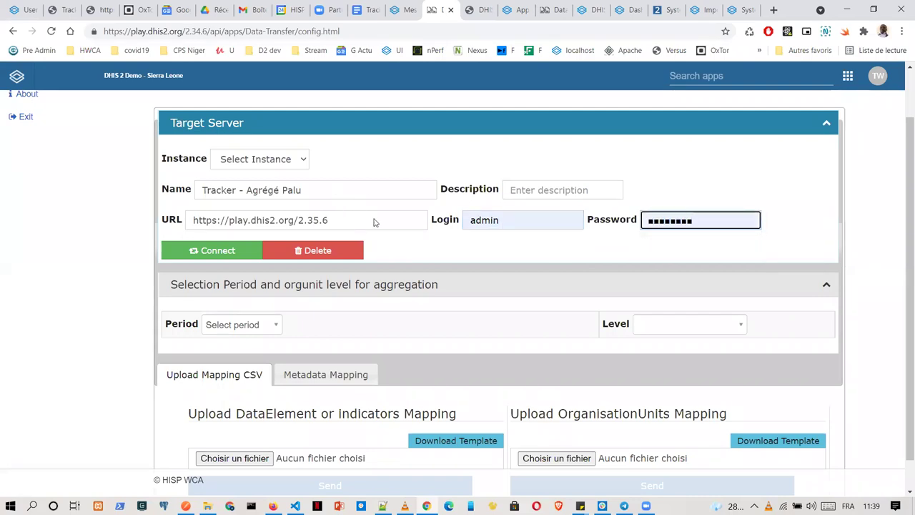
# Describe the instance as "transfert de données tracker palu vers agregé" and connect to the target server.
pyautogui.click(548, 190)
pyautogui.write('transfert de données')
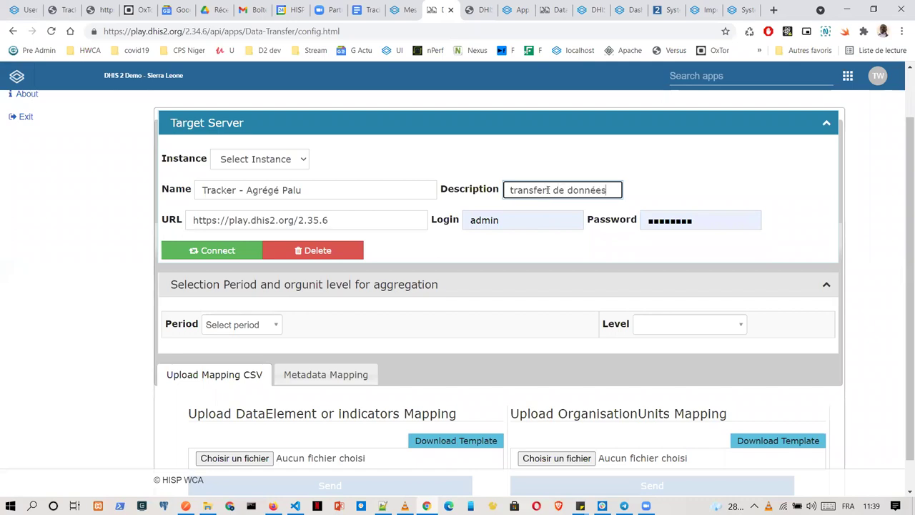
pyautogui.write(' tracke')
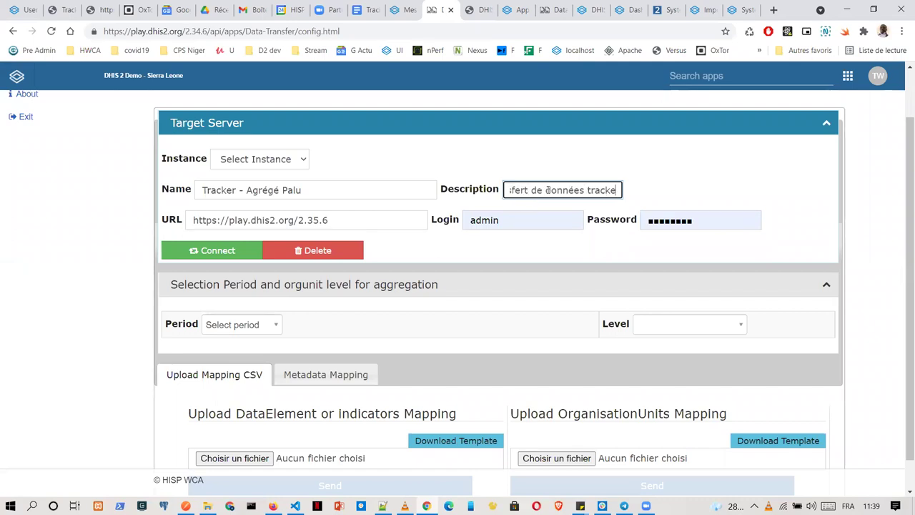
pyautogui.write('r palu ')
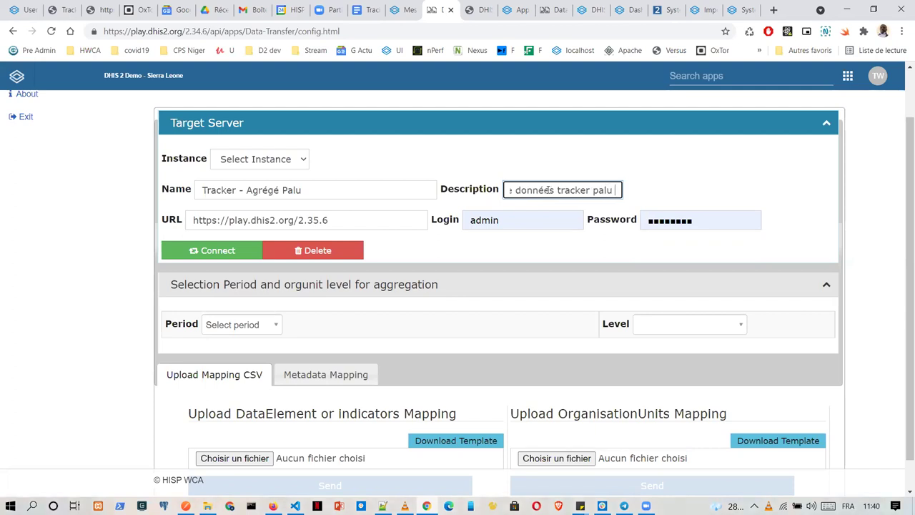
pyautogui.write('vers agrege')
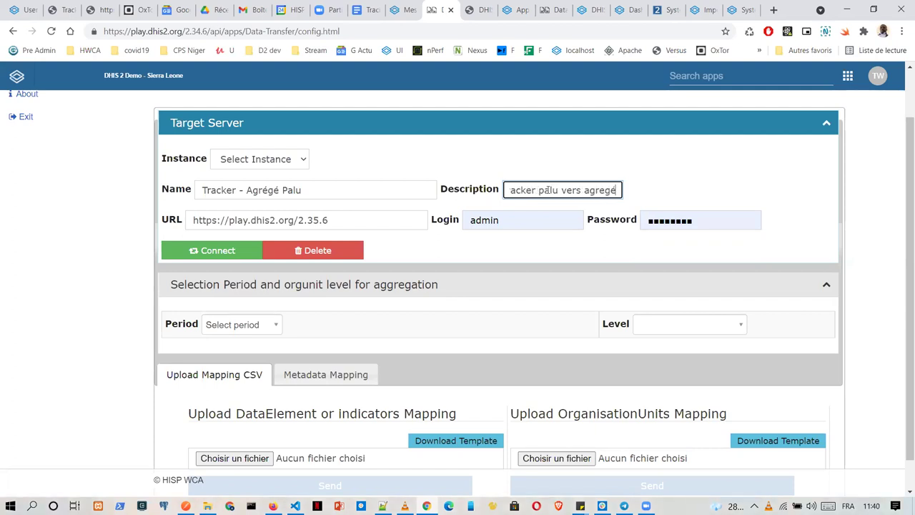
pyautogui.scroll(-1, 485, 239)
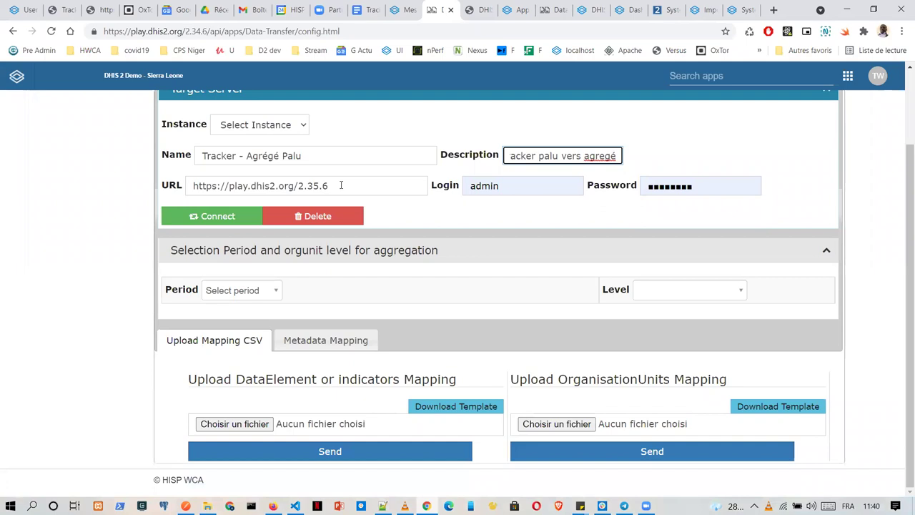
pyautogui.click(235, 216)
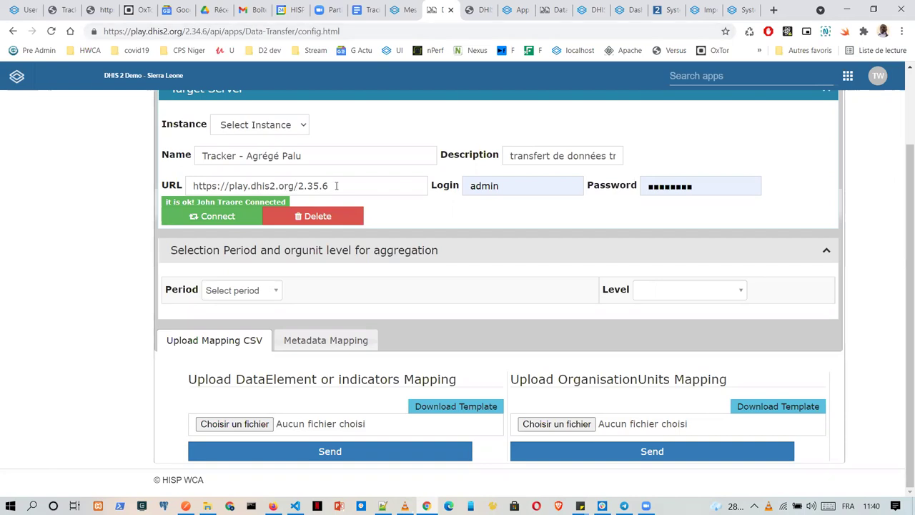
# Search the apps for "set", open System Settings in a new tab and review the general settings.
pyautogui.click(678, 75)
pyautogui.write('set')
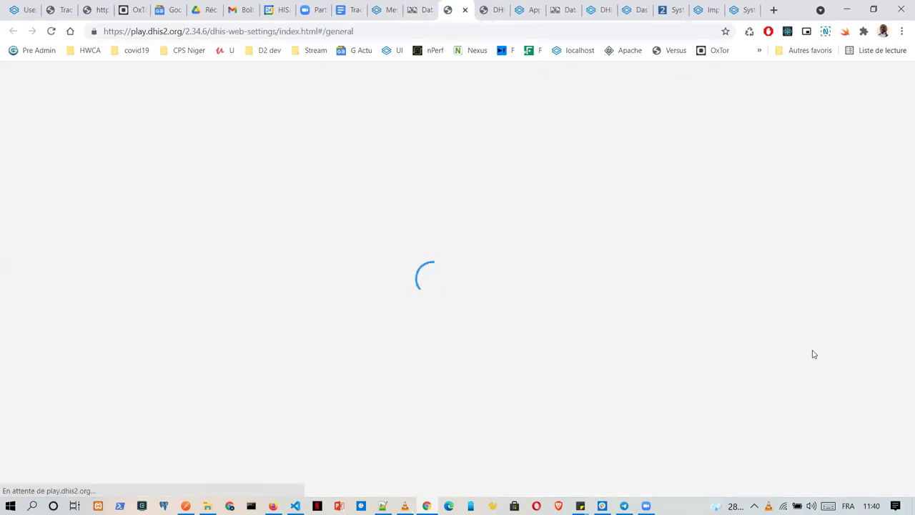
pyautogui.scroll(-1, 744, 245)
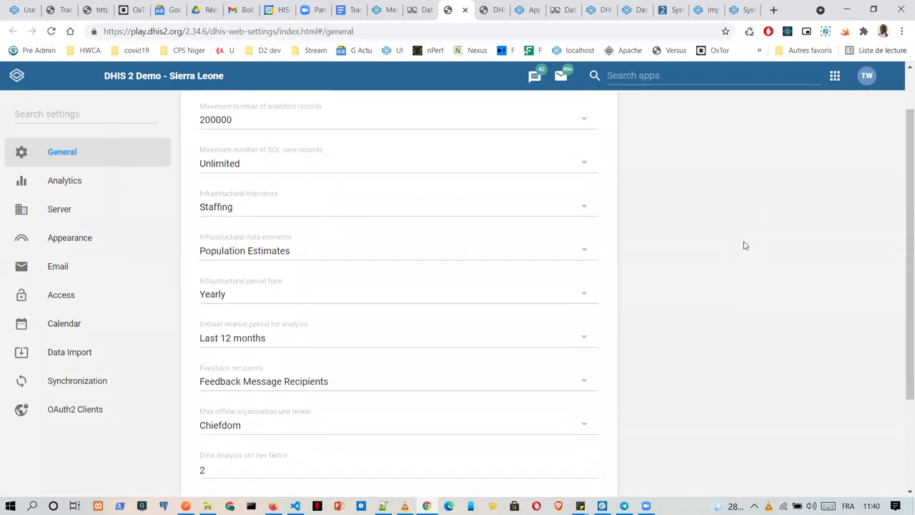
pyautogui.scroll(-2, 744, 245)
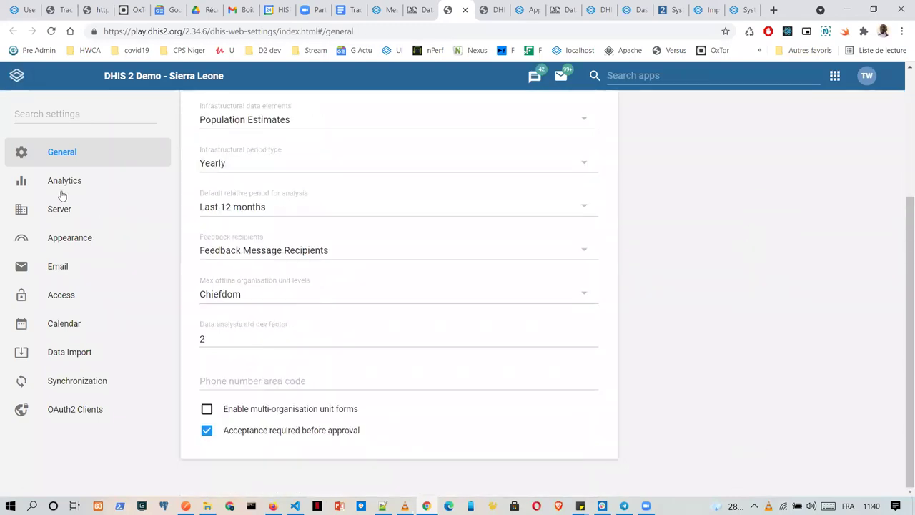
# Enlarge the System Settings page to 125% zoom.
pyautogui.click(901, 31)
pyautogui.click(866, 142)
pyautogui.click(866, 142)
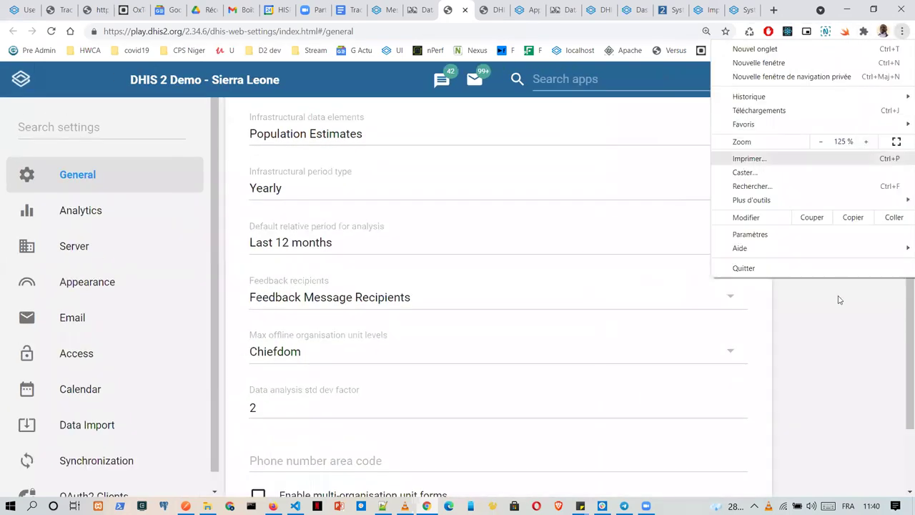
pyautogui.click(840, 300)
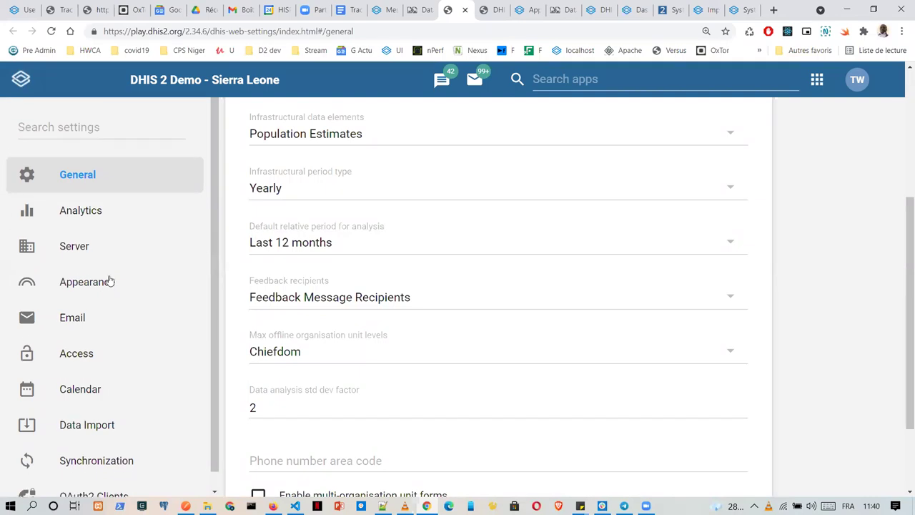
# Open the Access settings and review the CORS whitelist.
pyautogui.click(97, 357)
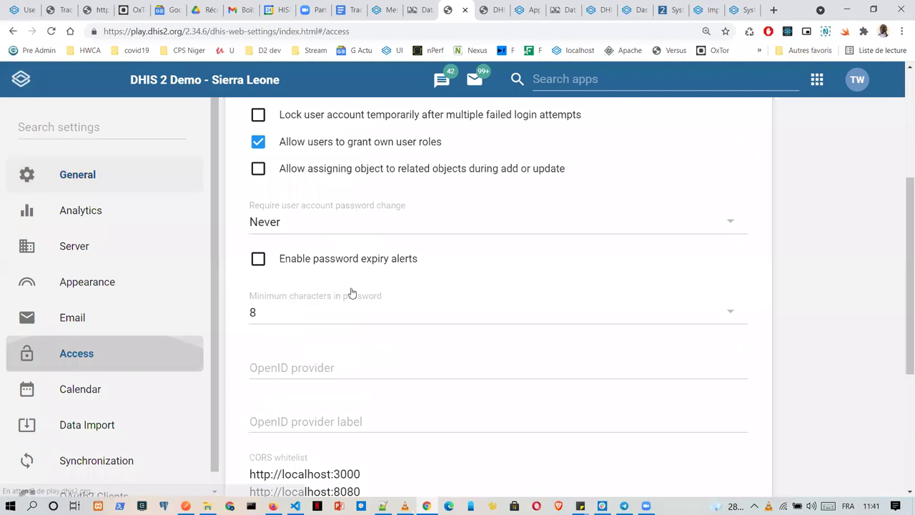
pyautogui.scroll(-3, 351, 292)
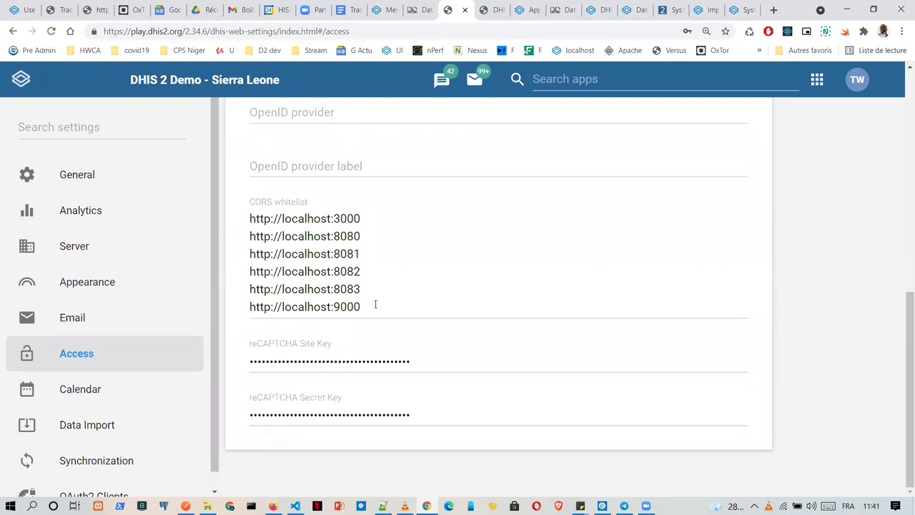
pyautogui.click(375, 305)
pyautogui.press('Return')
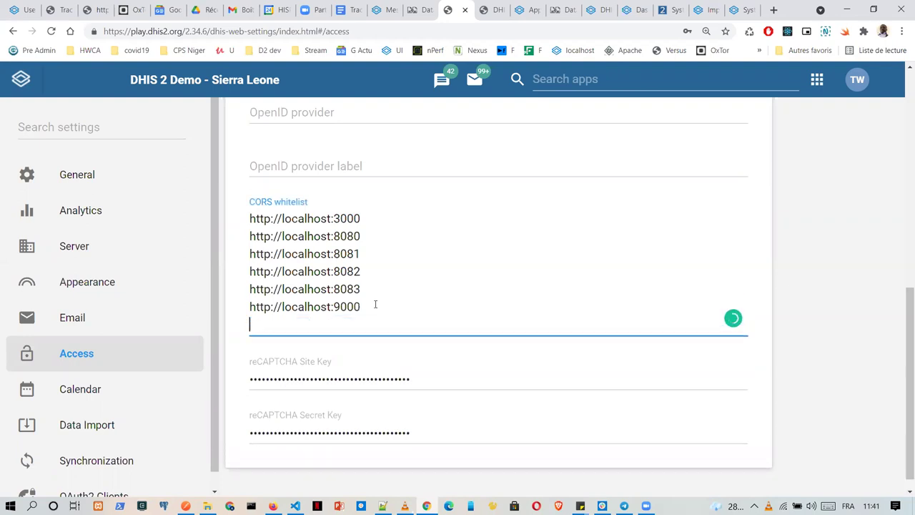
pyautogui.write('http://togo.....')
pyautogui.moveTo(344, 328); pyautogui.dragTo(252, 325)
pyautogui.press('BackSpace')
pyautogui.press('BackSpace')
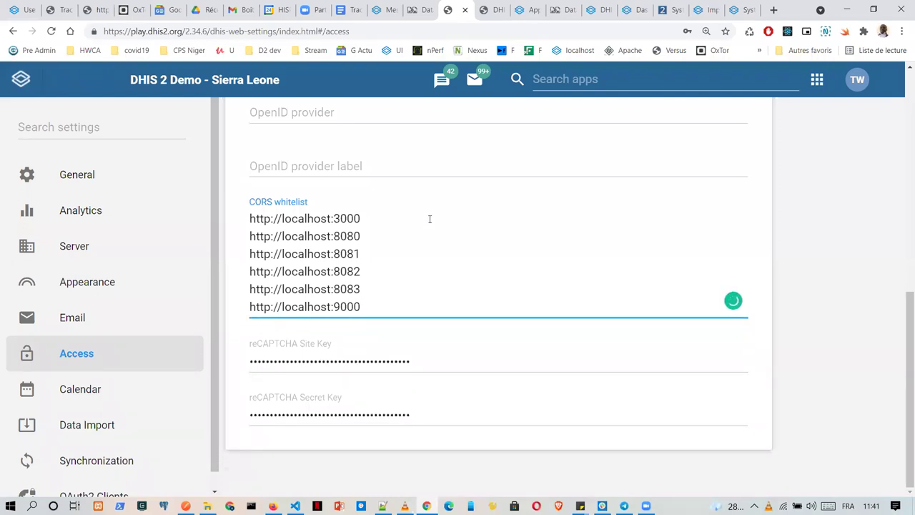
pyautogui.scroll(1, 533, 100)
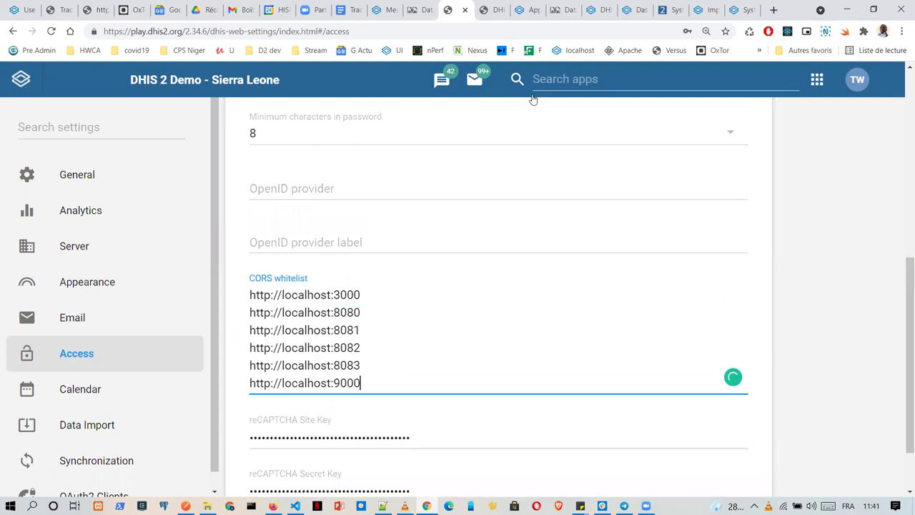
# Return to the Data Transfer configuration and set the aggregation period to Monthly and the organisation unit level to District.
pyautogui.click(417, 5)
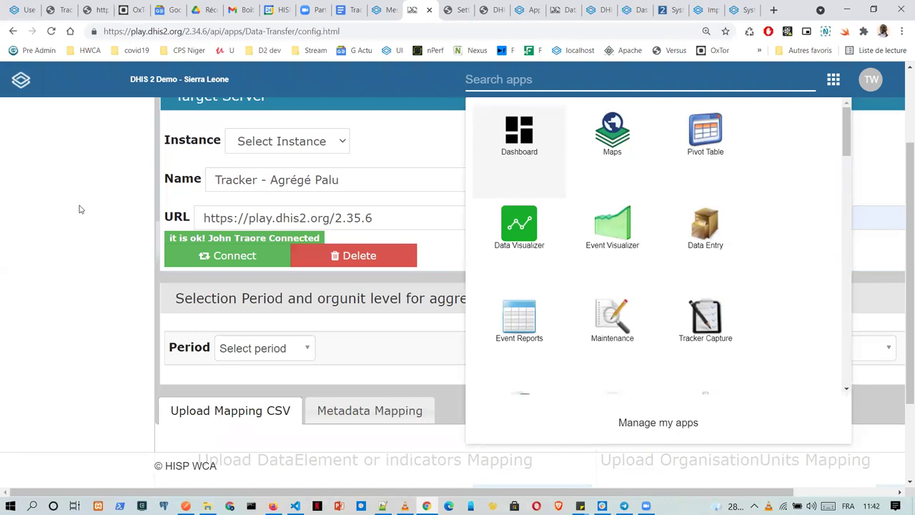
pyautogui.click(80, 206)
pyautogui.scroll(-1, 423, 208)
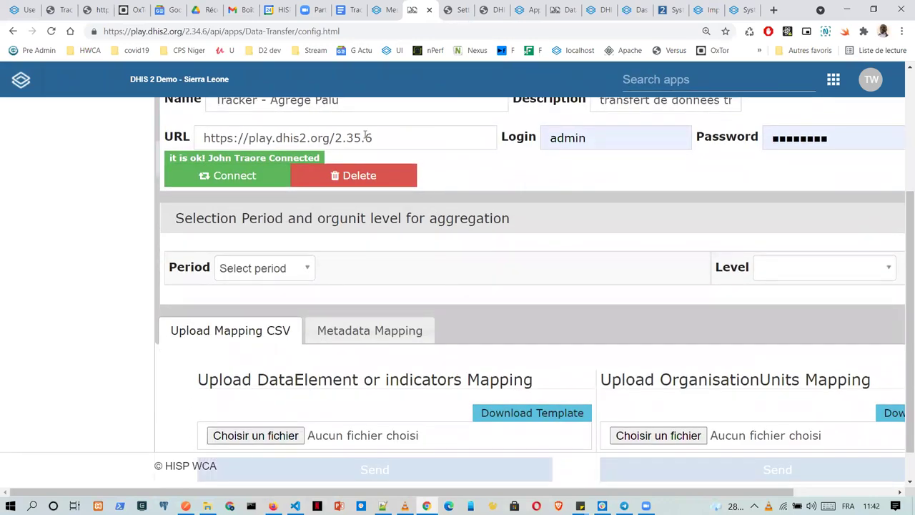
pyautogui.scroll(1, 511, 128)
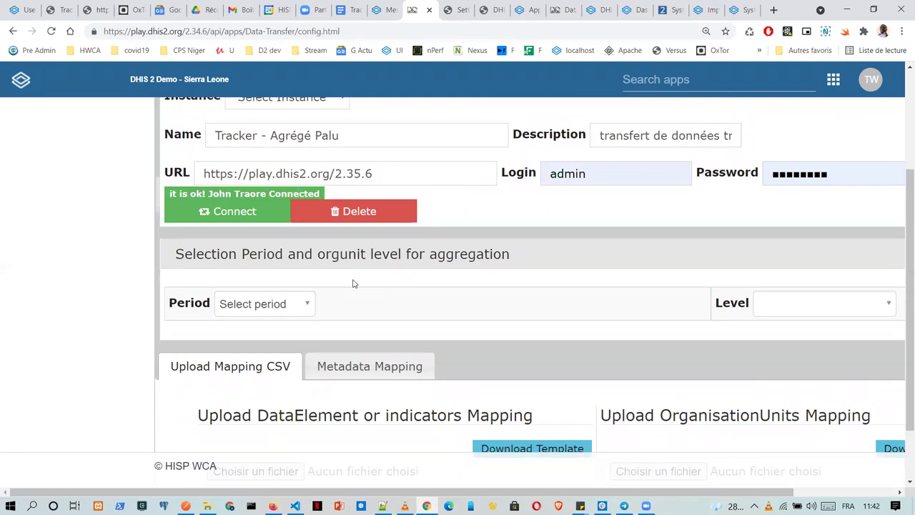
pyautogui.scroll(-2, 352, 283)
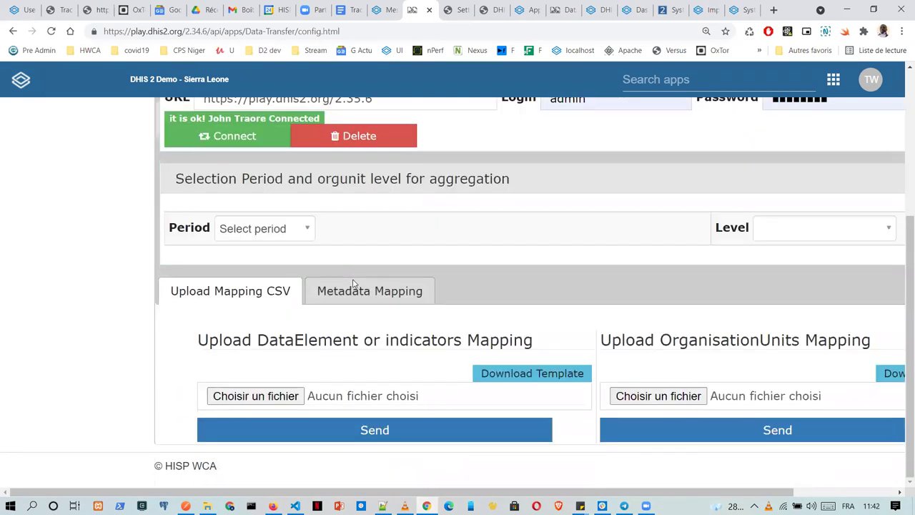
pyautogui.click(307, 233)
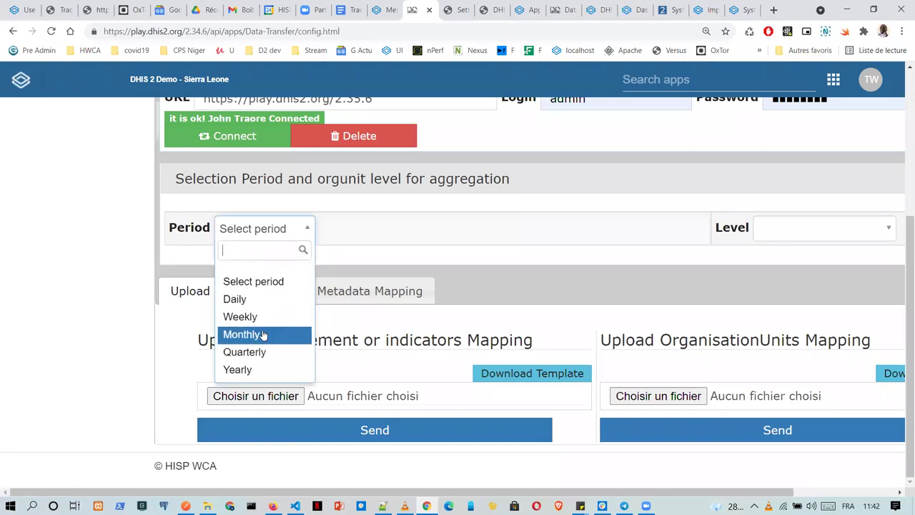
pyautogui.click(264, 334)
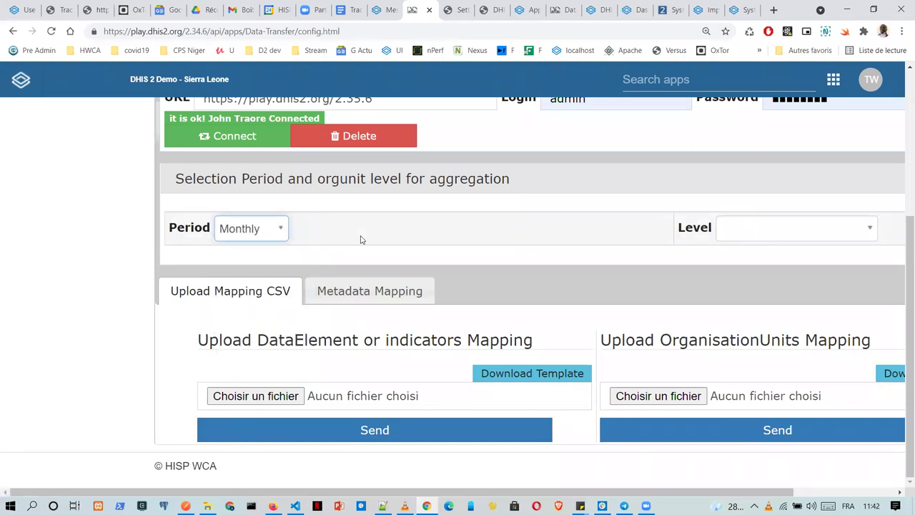
pyautogui.click(809, 238)
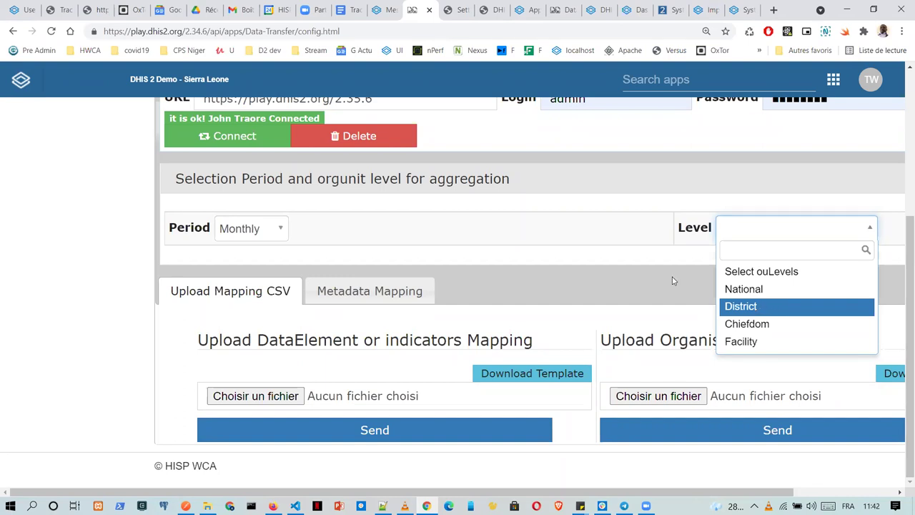
pyautogui.click(733, 307)
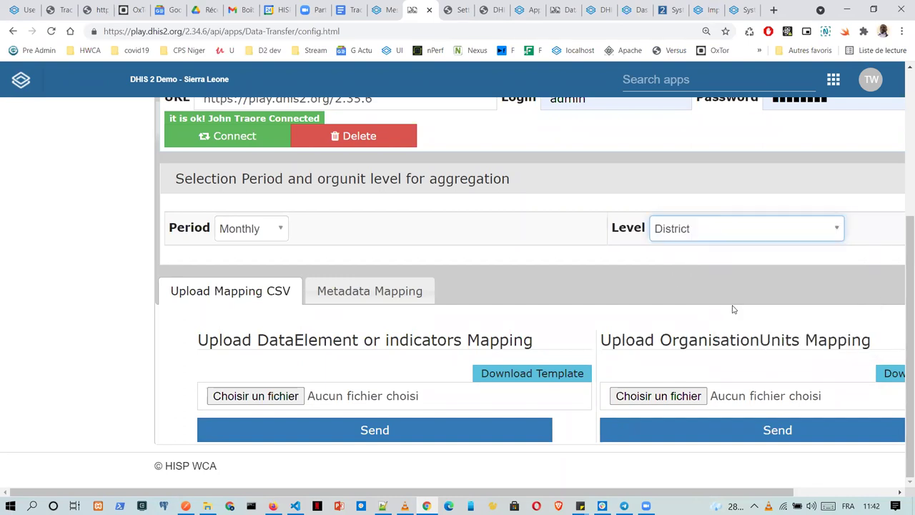
# Open the metadata mapping and set its source to program Indicator from the Malaria case registration program.
pyautogui.hscroll(1, 662, 265)
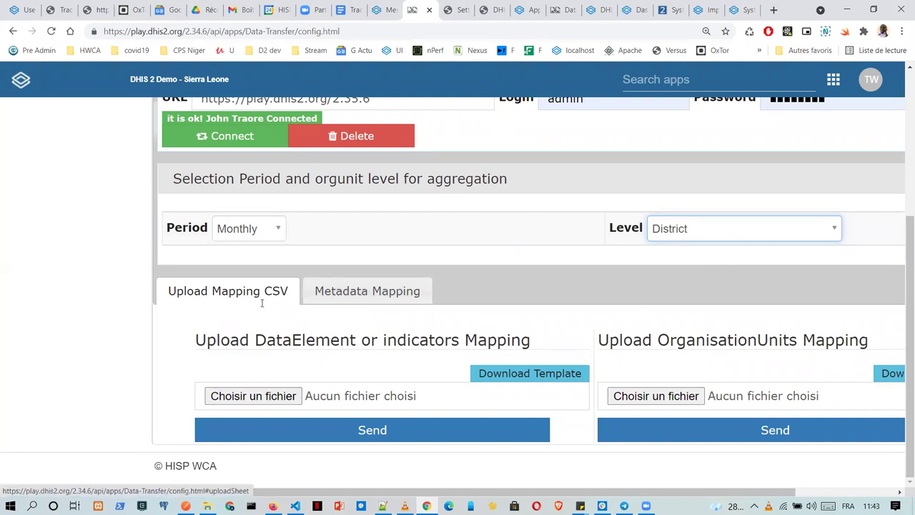
pyautogui.click(326, 299)
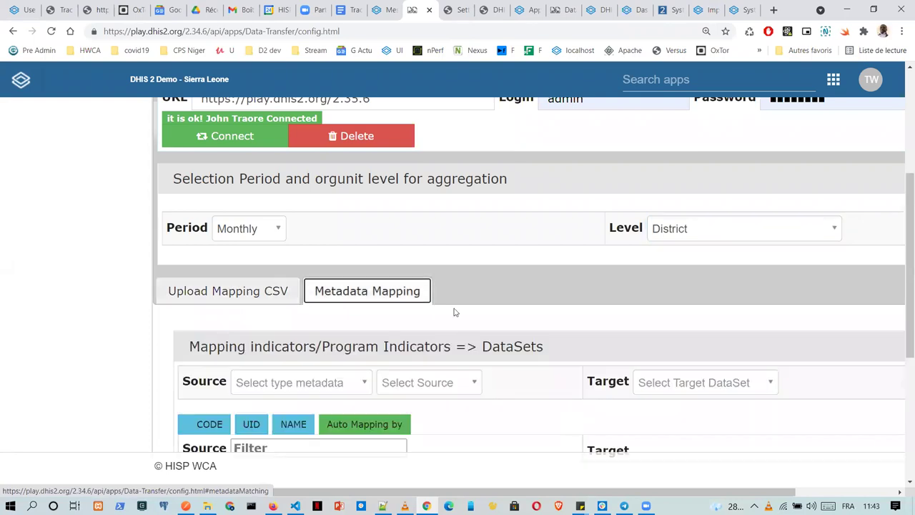
pyautogui.scroll(-2, 493, 309)
pyautogui.scroll(-1, 493, 286)
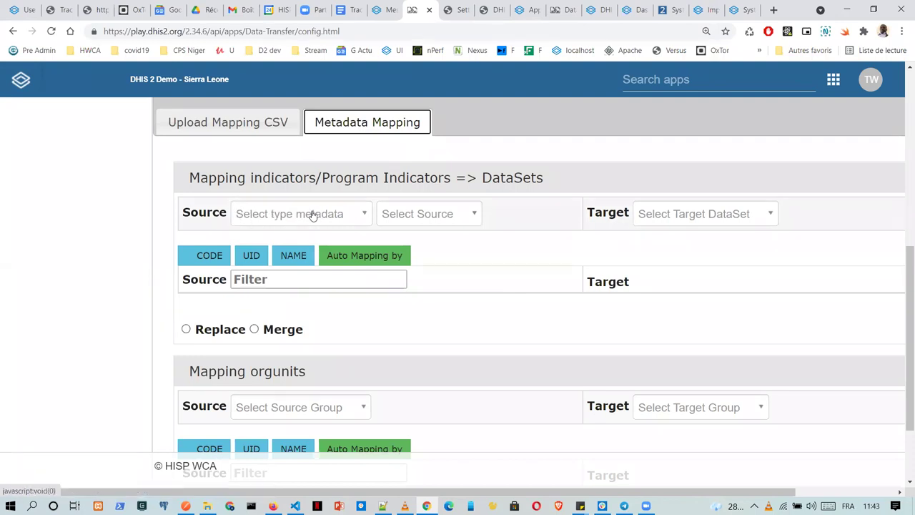
pyautogui.scroll(-1, 360, 215)
pyautogui.click(363, 160)
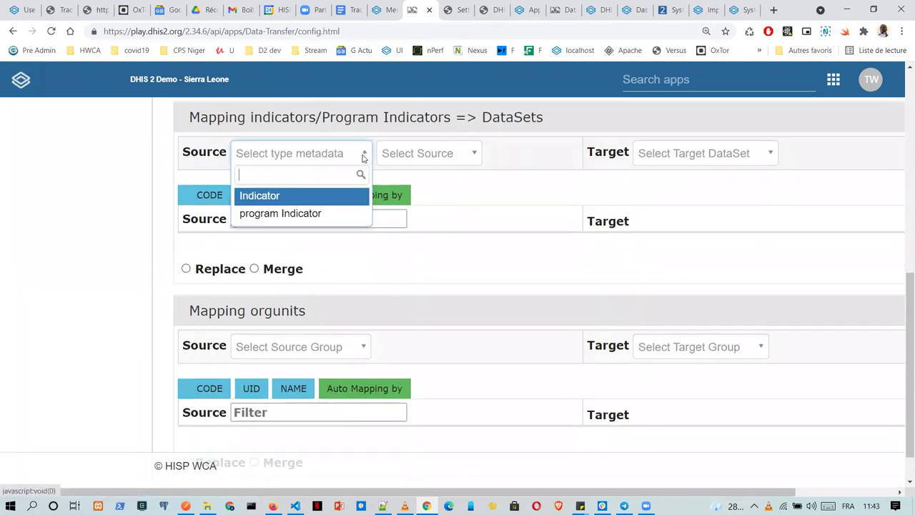
pyautogui.click(281, 215)
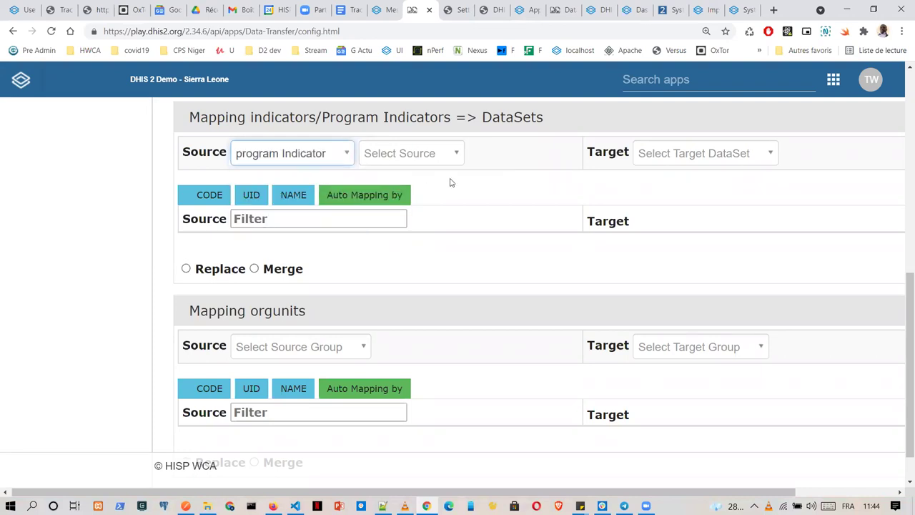
pyautogui.click(457, 156)
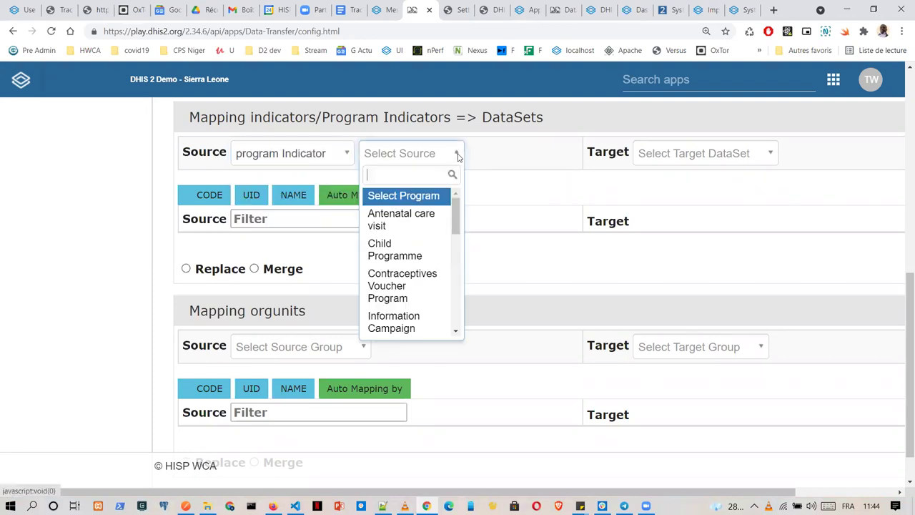
pyautogui.moveTo(453, 217)
pyautogui.mouseDown()
pyautogui.moveTo(453, 314)
pyautogui.moveTo(452, 211)
pyautogui.mouseUp()
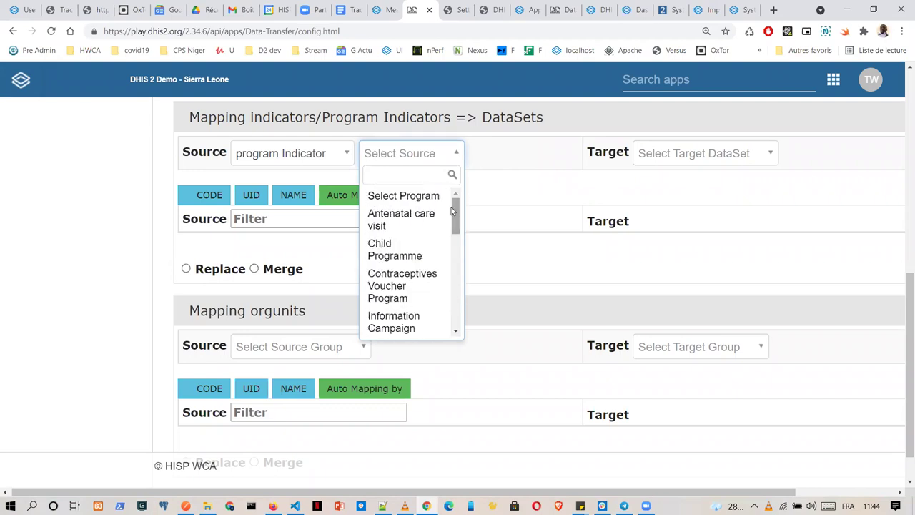
pyautogui.write('malar')
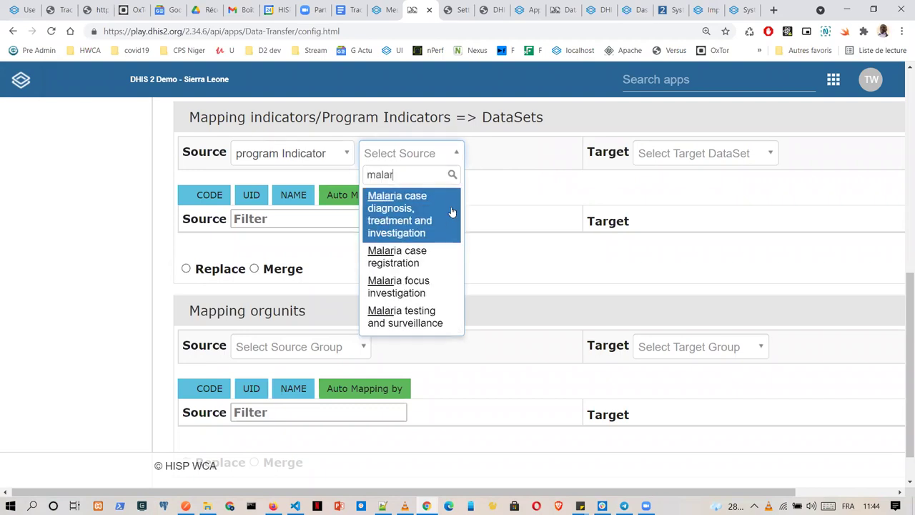
pyautogui.click(424, 260)
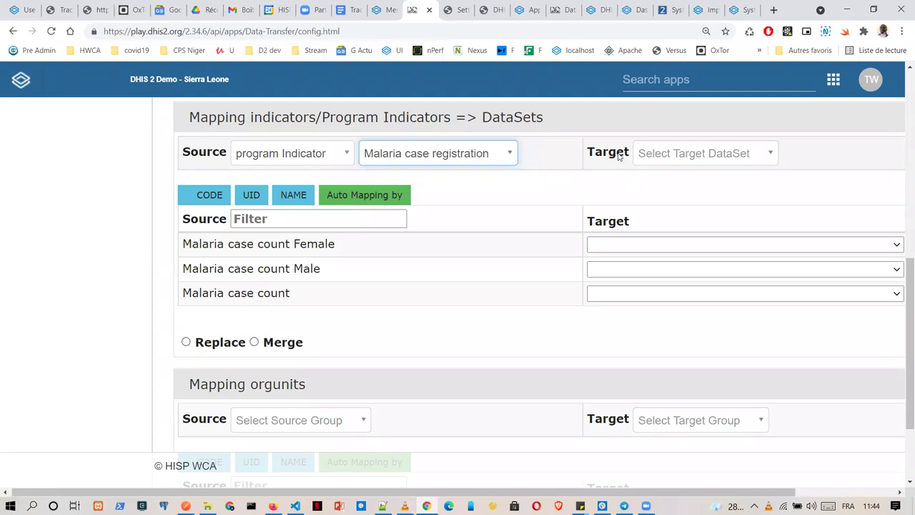
# Choose Test DS as the target data set for the program indicator mapping.
pyautogui.click(671, 153)
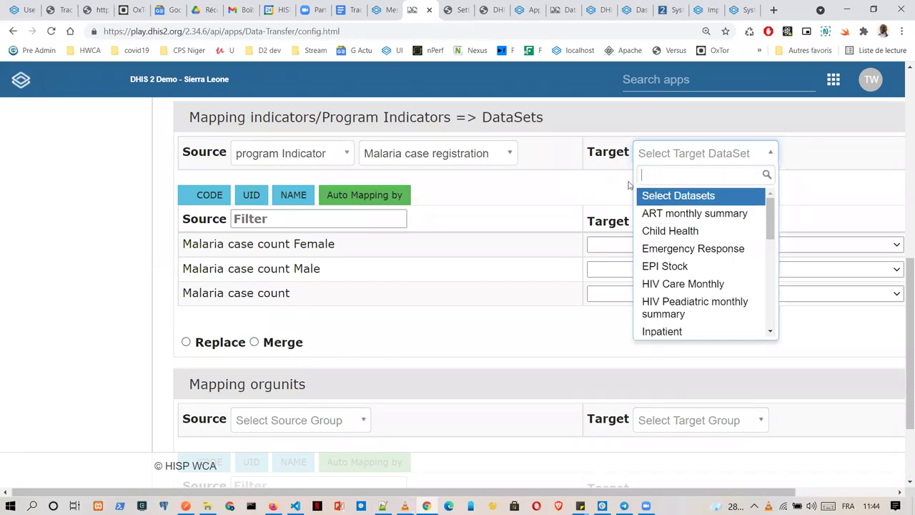
pyautogui.scroll(-4, 697, 279)
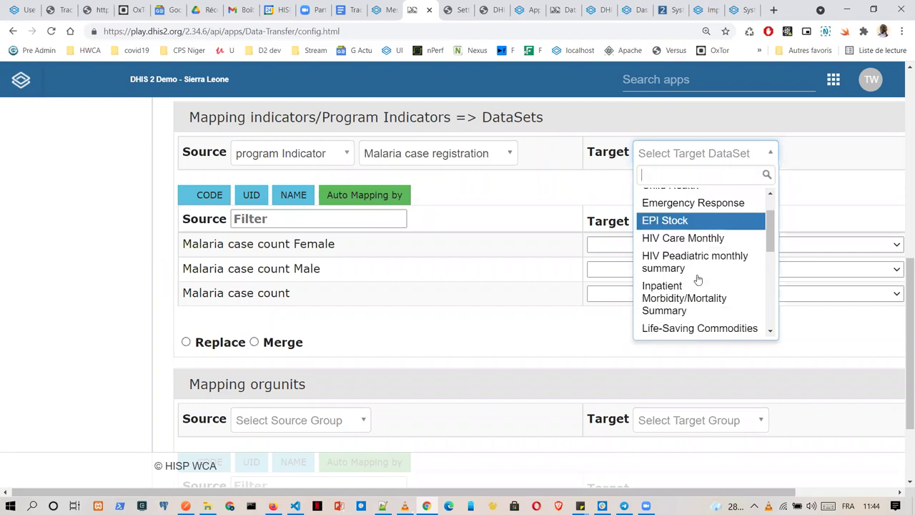
pyautogui.scroll(-3, 698, 280)
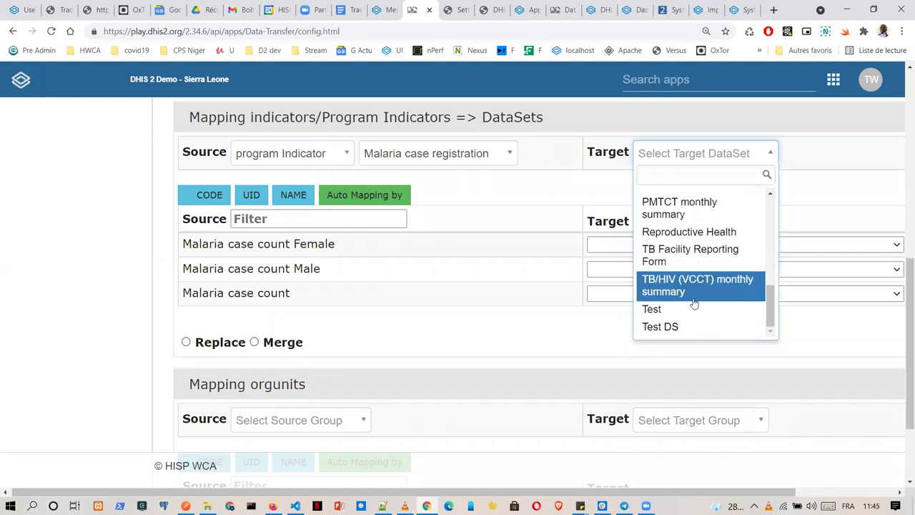
pyautogui.click(691, 328)
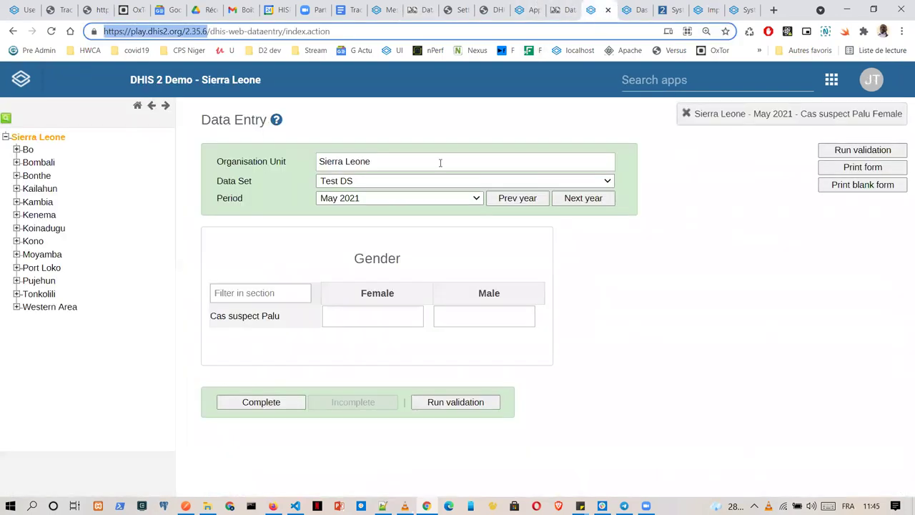
# Consult the target server's Test DS entry form and map Malaria case count Female to Cas suspect Palu Female.
pyautogui.click(598, 9)
pyautogui.click(561, 10)
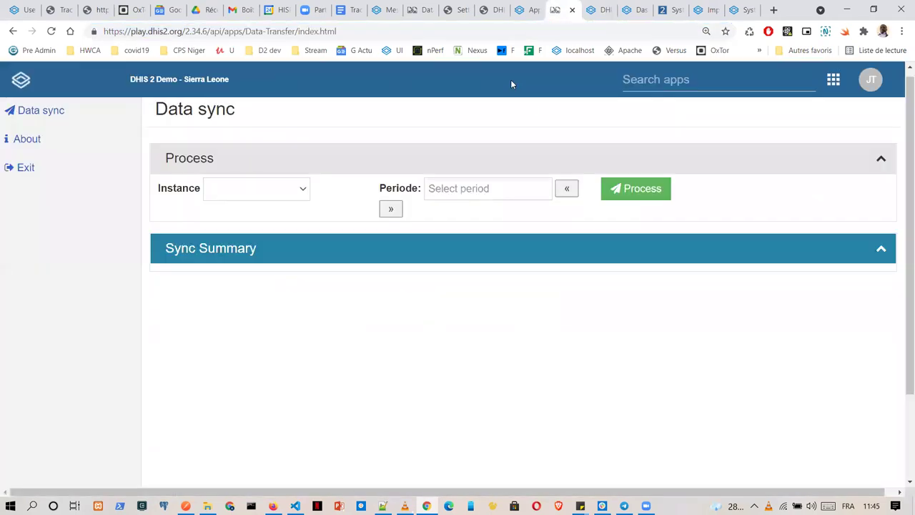
pyautogui.click(423, 10)
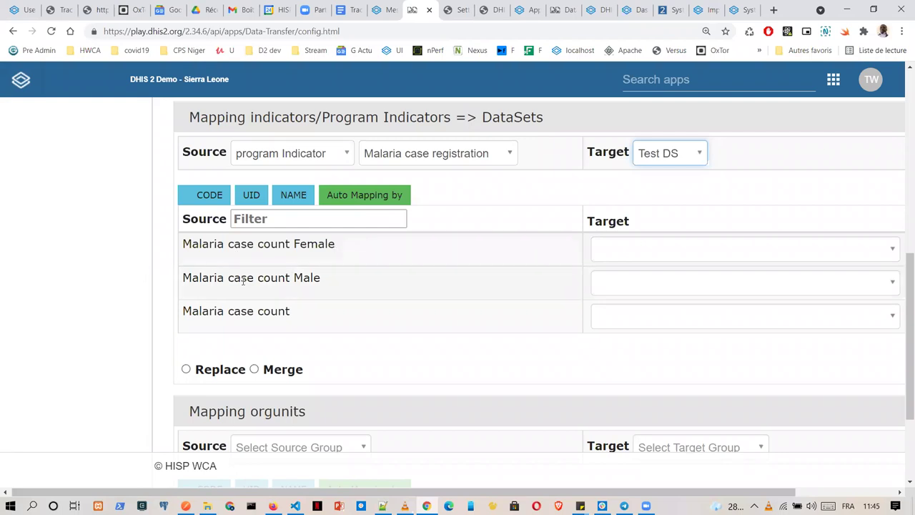
pyautogui.click(653, 254)
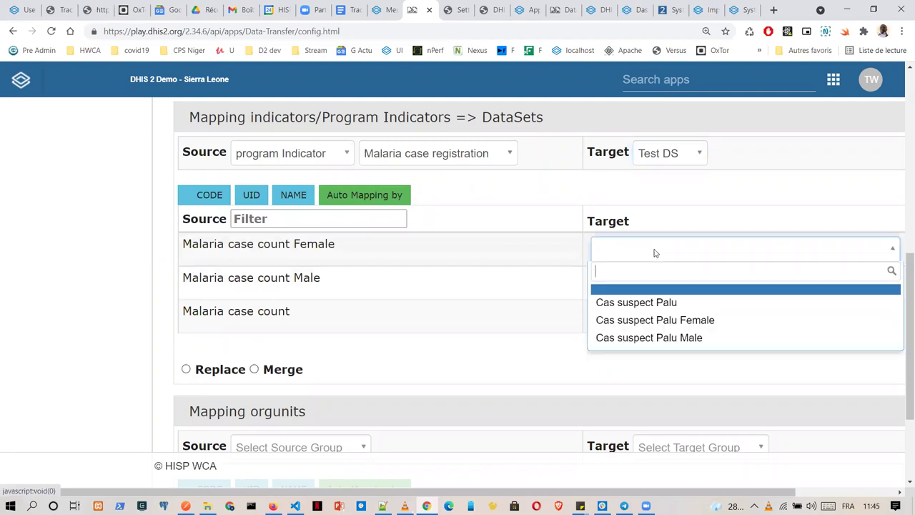
pyautogui.click(690, 327)
# Examine the Female entry cell for Cas suspect Palu in the target server's data entry form.
pyautogui.click(527, 9)
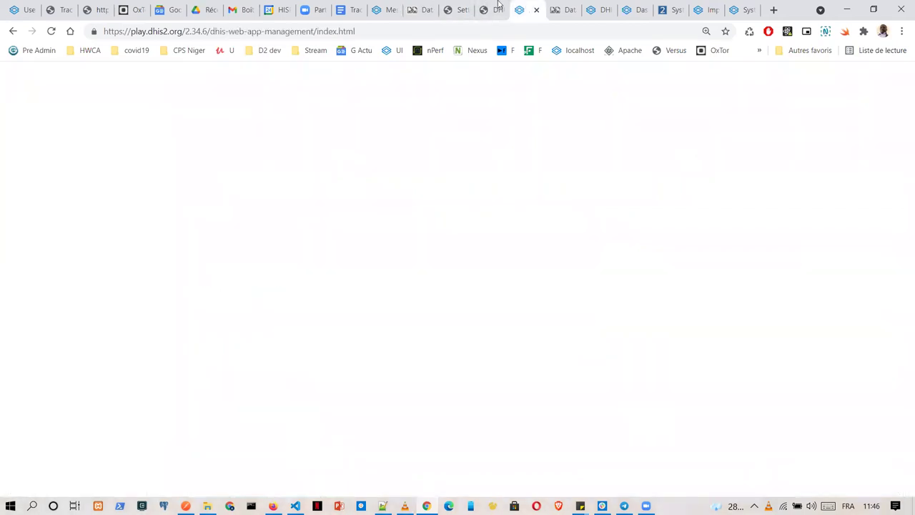
pyautogui.click(498, 9)
pyautogui.click(451, 10)
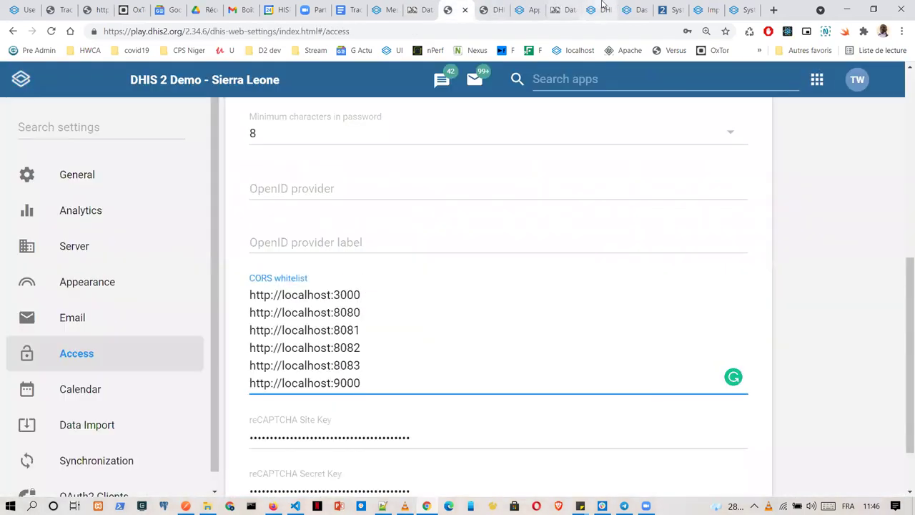
pyautogui.click(603, 8)
pyautogui.click(390, 313)
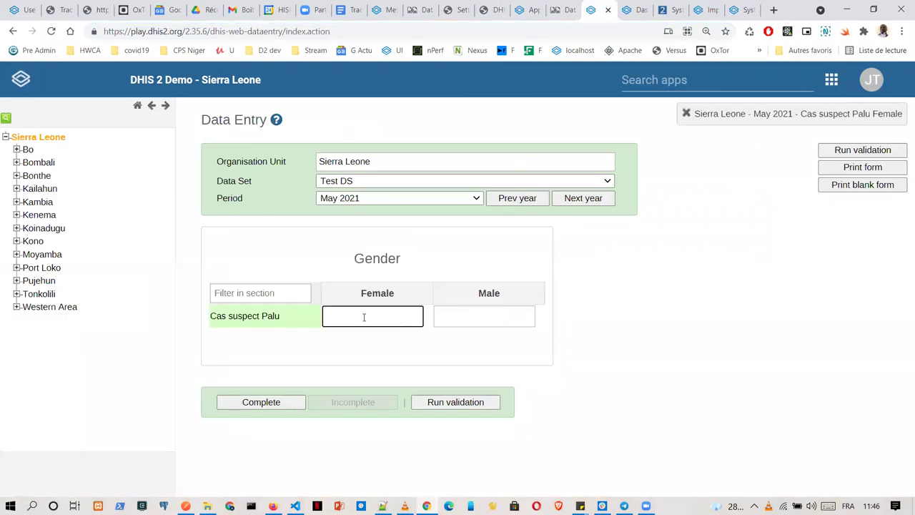
# Return to the metadata mapping and map Malaria case count Male to Cas suspect Palu Male.
pyautogui.click(417, 10)
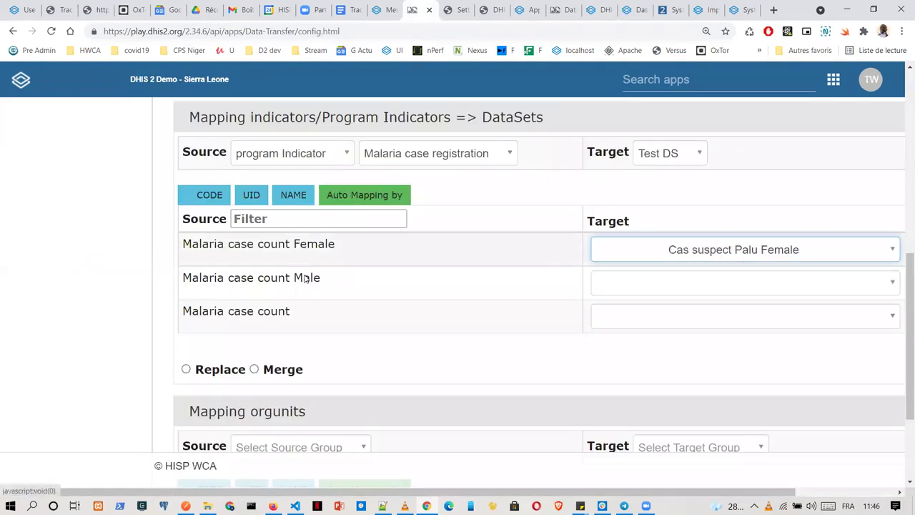
pyautogui.click(660, 290)
pyautogui.scroll(-1, 685, 306)
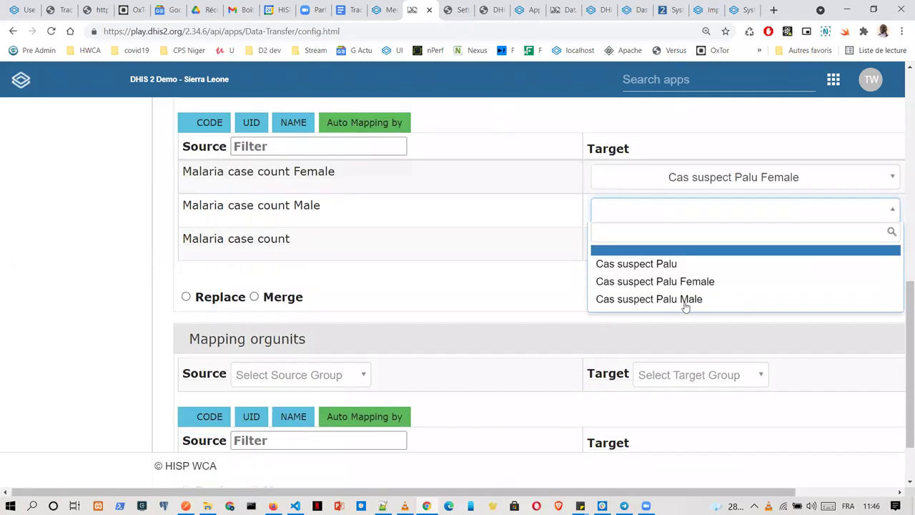
pyautogui.click(686, 302)
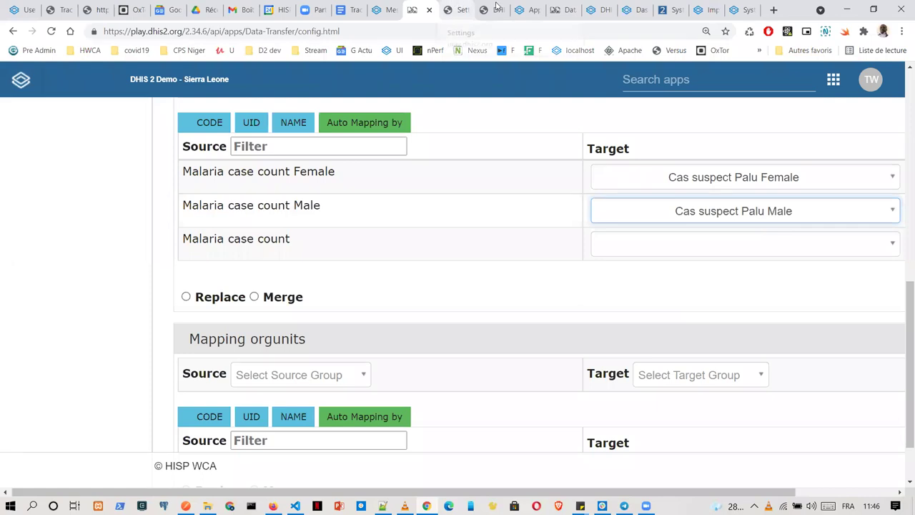
# Examine the Male entry cell for Cas suspect Palu in the target server's Test DS entry form.
pyautogui.click(529, 9)
pyautogui.click(604, 10)
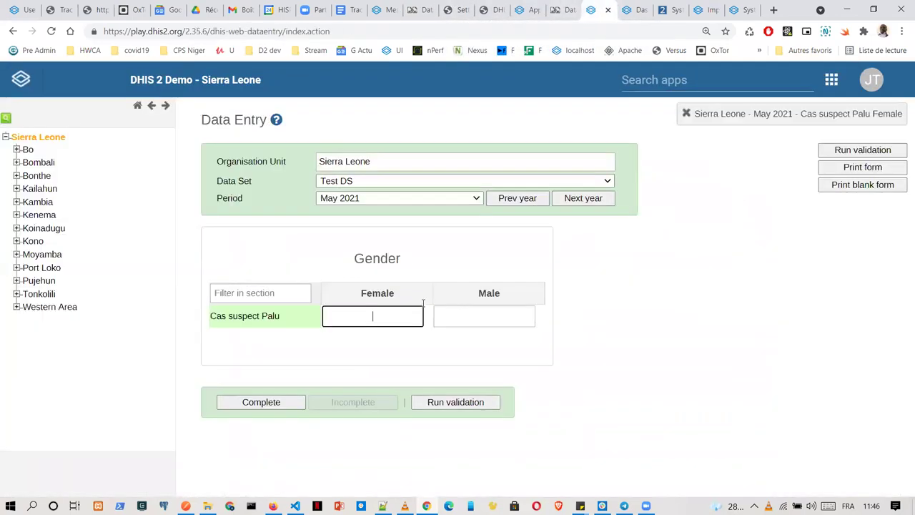
pyautogui.click(484, 315)
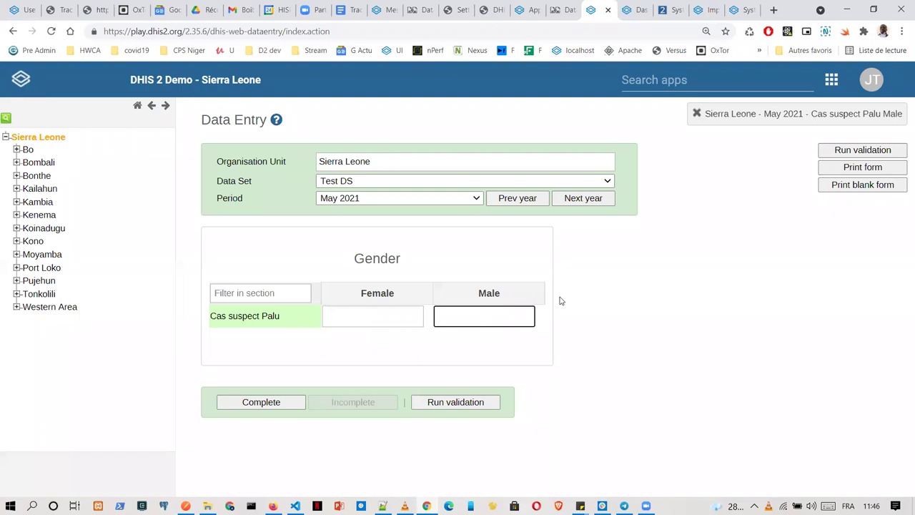
# Return to the transfer configuration and set the program indicator mapping to be saved with the Merge option.
pyautogui.click(421, 9)
pyautogui.scroll(-1, 522, 270)
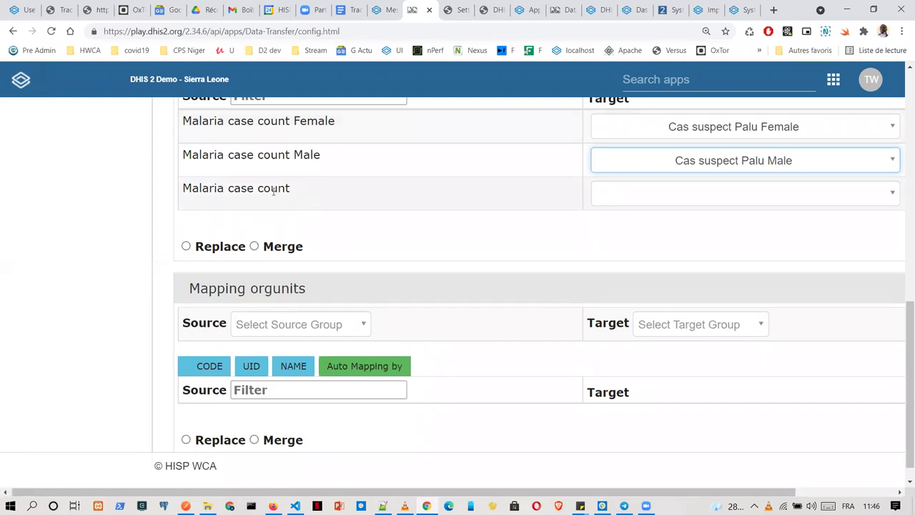
pyautogui.scroll(-1, 352, 256)
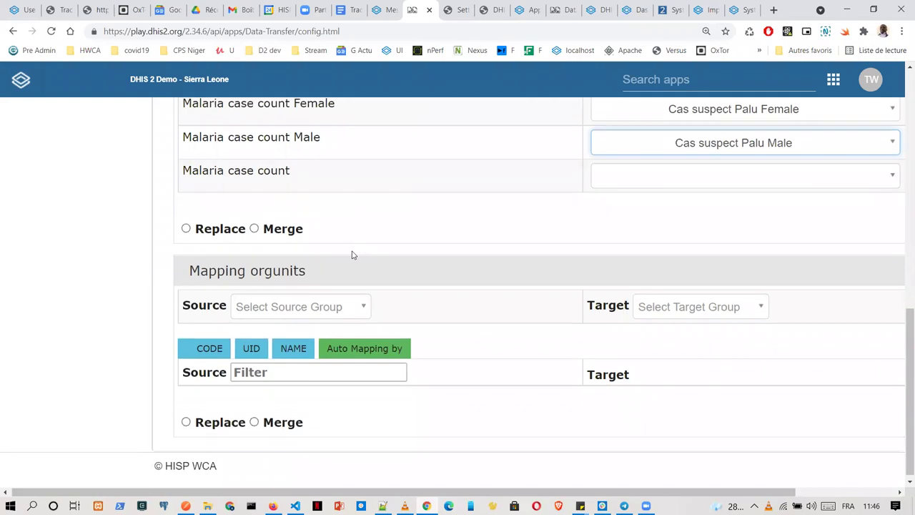
pyautogui.scroll(-1, 353, 255)
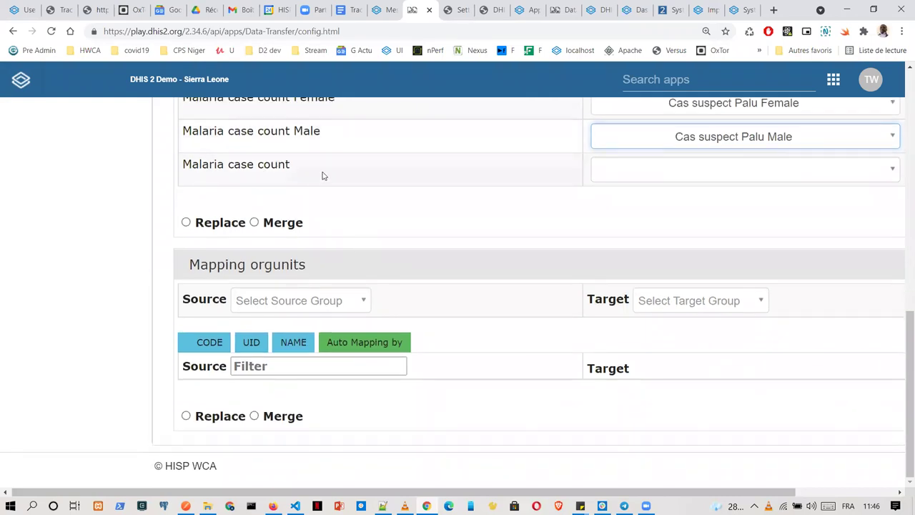
pyautogui.scroll(2, 322, 175)
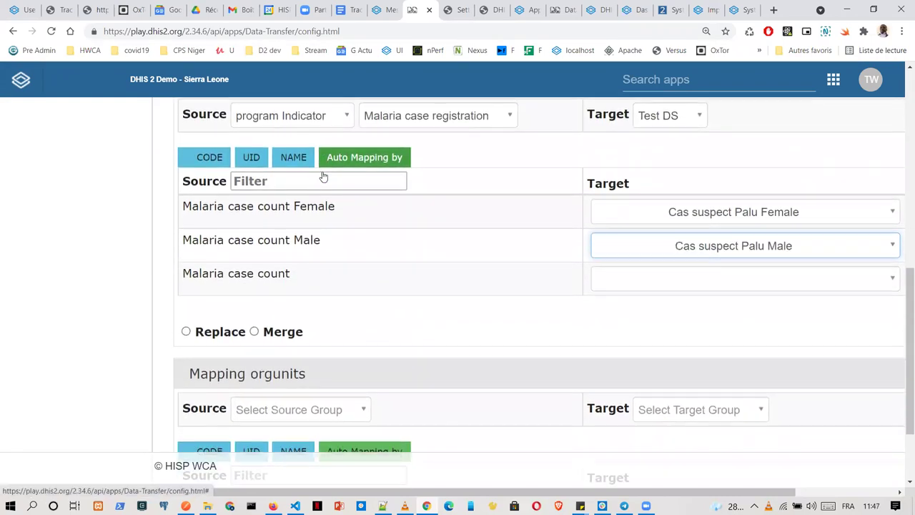
pyautogui.scroll(-1, 336, 257)
pyautogui.scroll(-1, 265, 254)
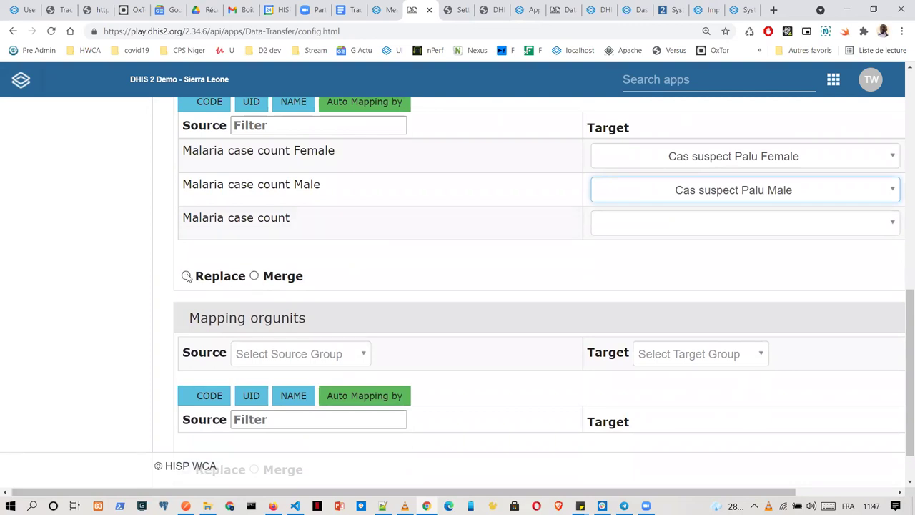
pyautogui.click(255, 278)
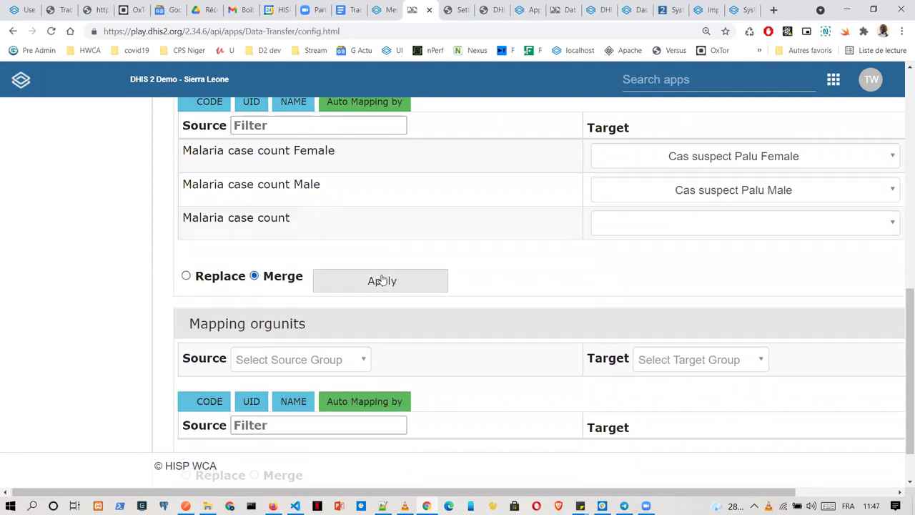
# Choose District as both the source and the target group for the orgunit mapping.
pyautogui.scroll(-1, 341, 256)
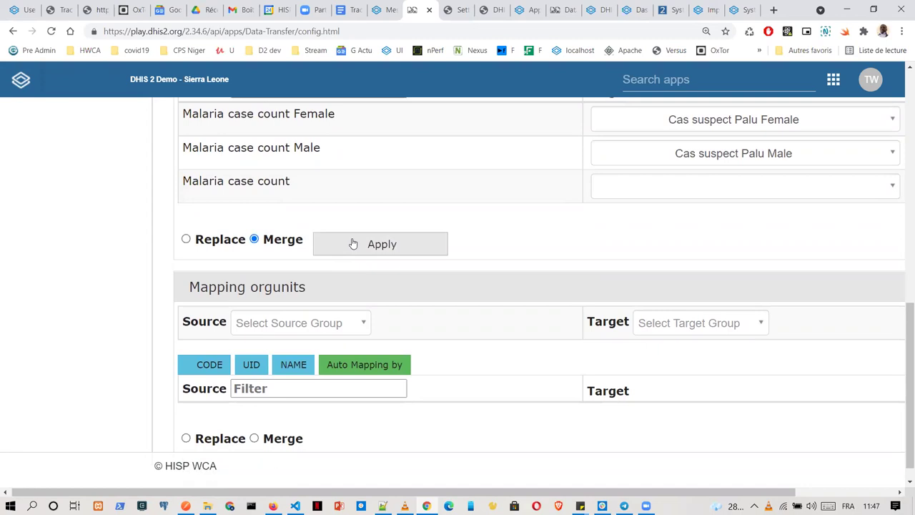
pyautogui.scroll(-1, 417, 297)
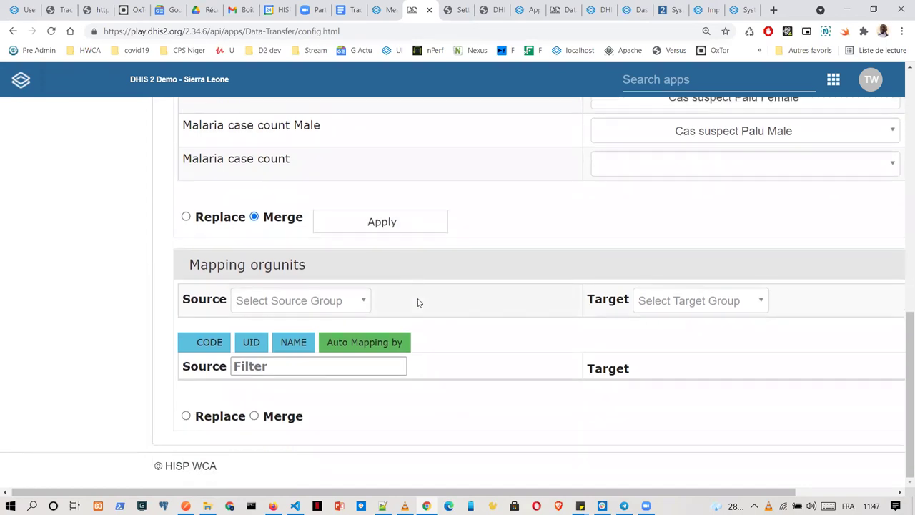
pyautogui.click(364, 300)
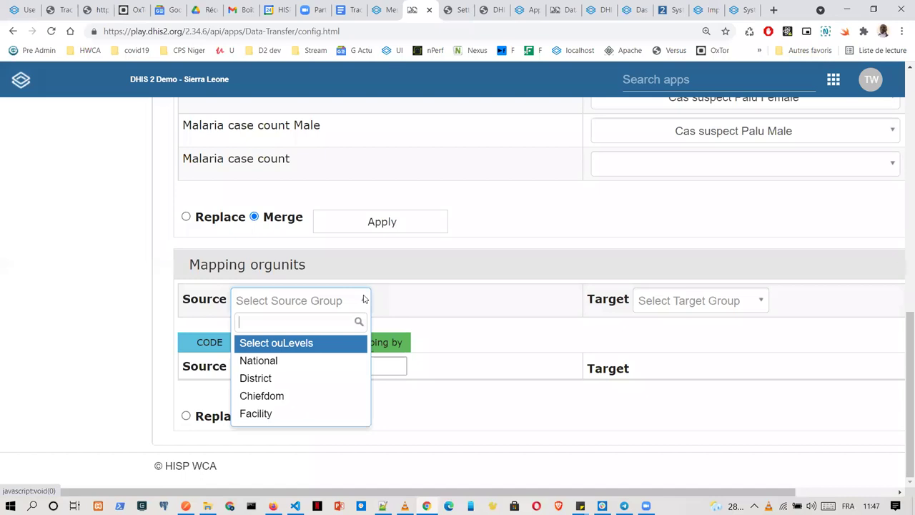
pyautogui.click(275, 379)
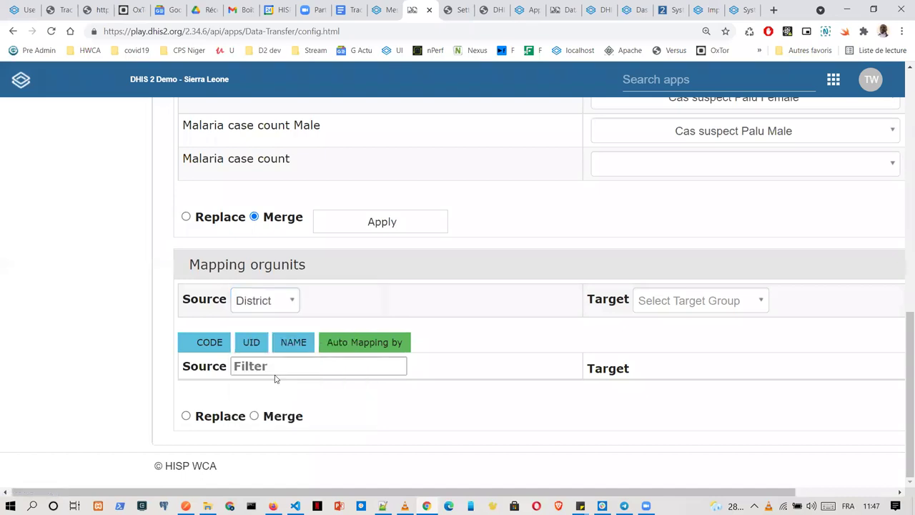
pyautogui.click(685, 300)
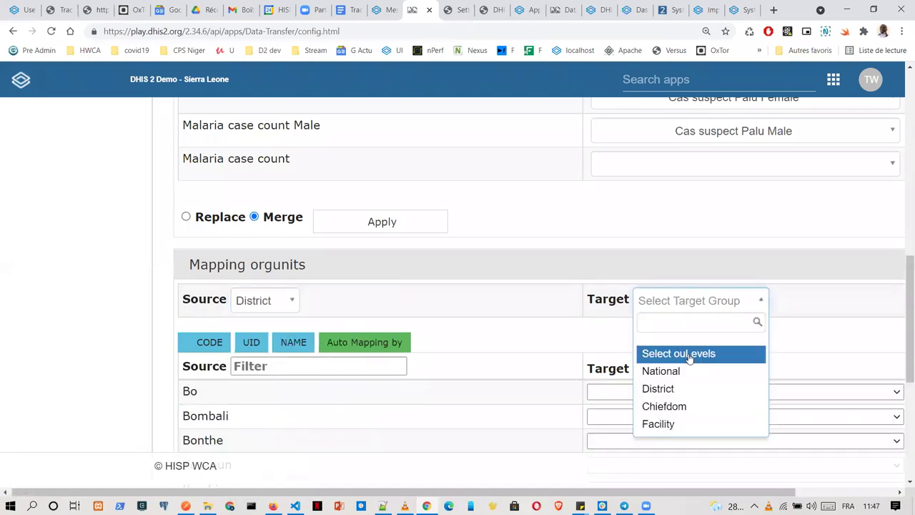
pyautogui.click(708, 388)
# Review the district rows in the orgunit mapping and apply the merged program indicator mapping.
pyautogui.scroll(-4, 613, 313)
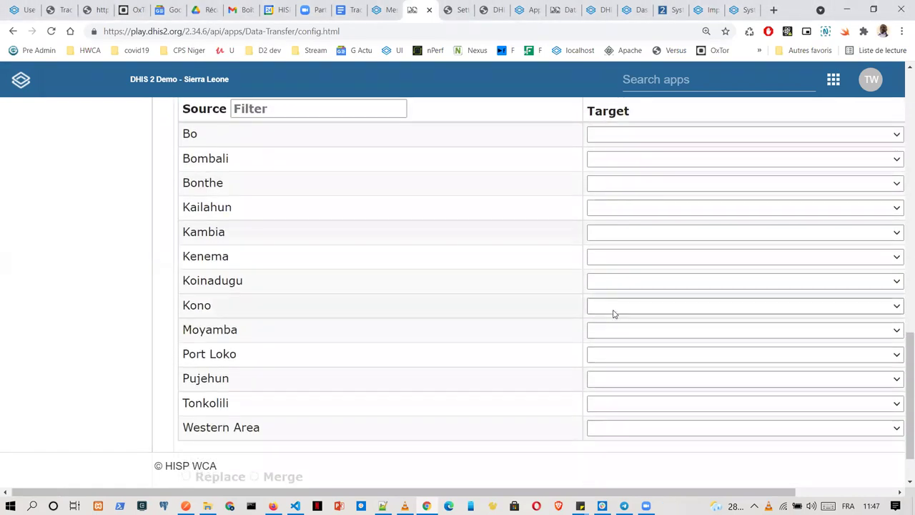
pyautogui.scroll(2, 613, 313)
pyautogui.scroll(-1, 612, 313)
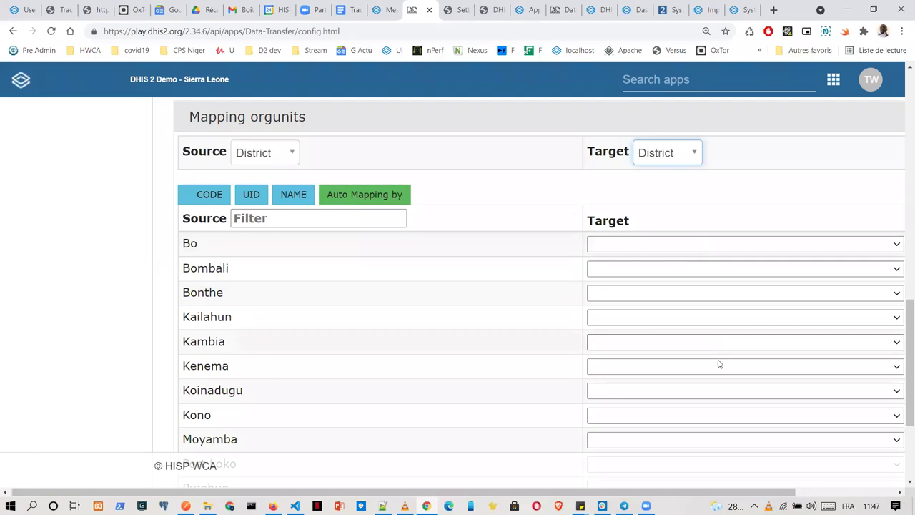
pyautogui.scroll(-2, 719, 364)
pyautogui.scroll(3, 718, 366)
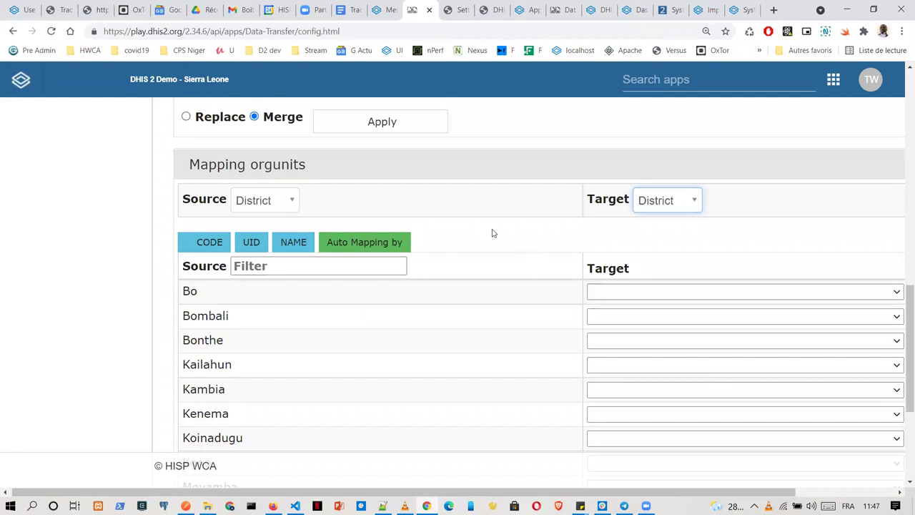
pyautogui.scroll(1, 493, 244)
pyautogui.click(405, 184)
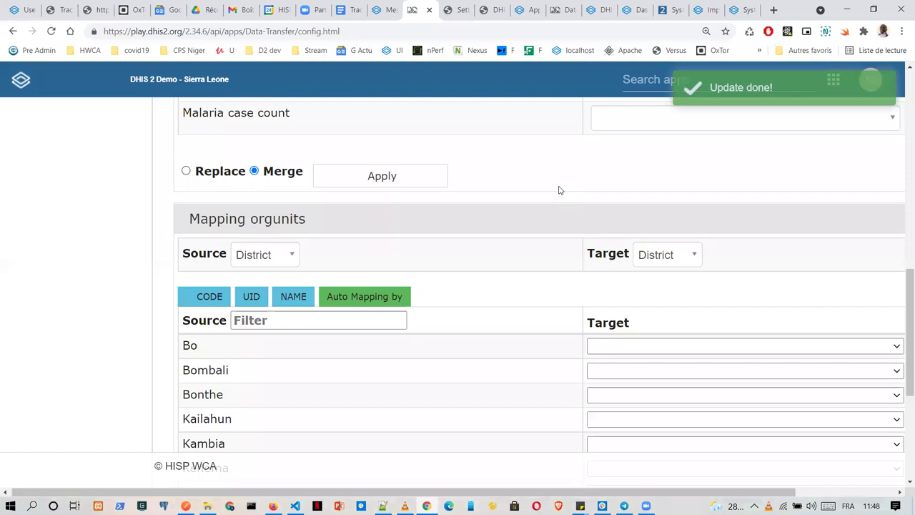
# Leave the configuration and open the Data sync page of the Data Transfer app.
pyautogui.scroll(1, 516, 225)
pyautogui.scroll(10, 520, 241)
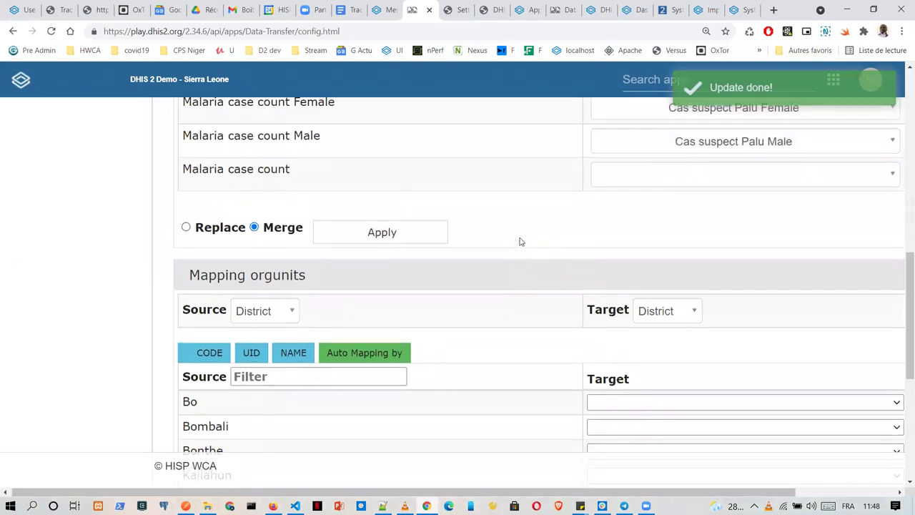
pyautogui.scroll(2, 520, 241)
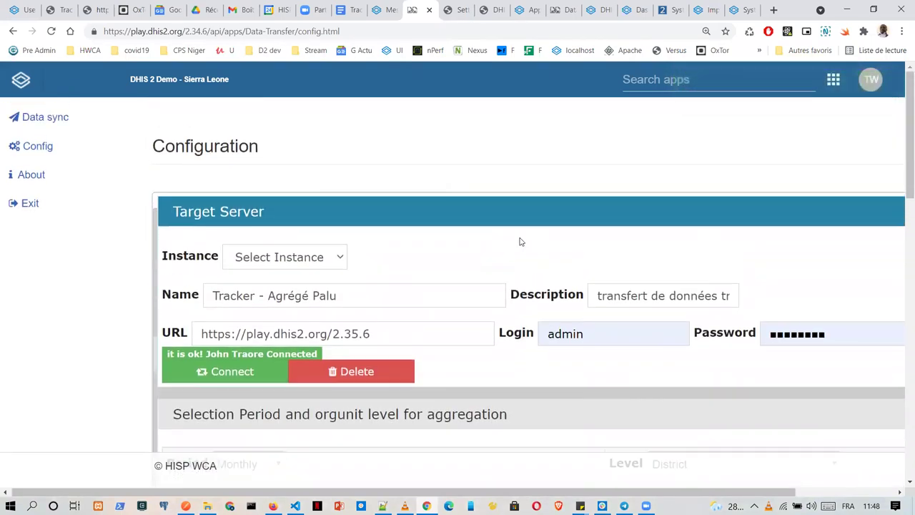
pyautogui.click(45, 124)
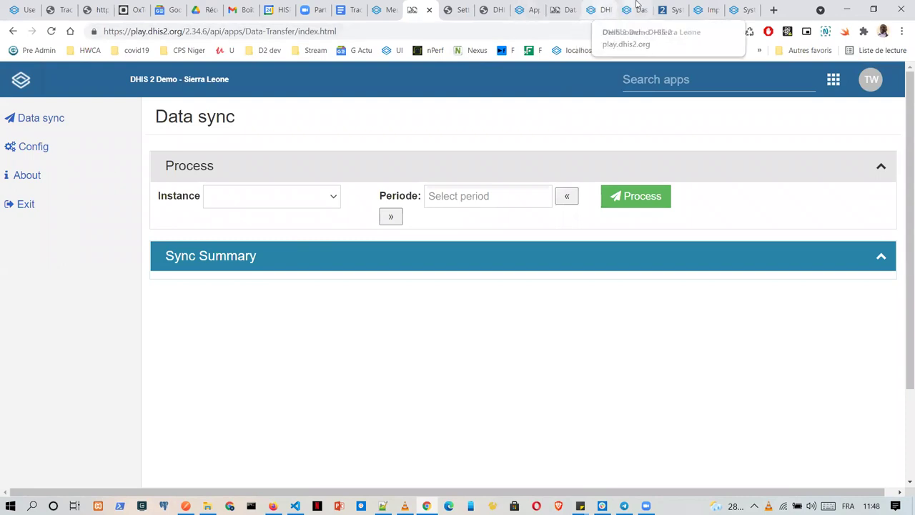
# Display the target server's Test DS entry form for Bo in June 2021 and reload the page.
pyautogui.click(601, 7)
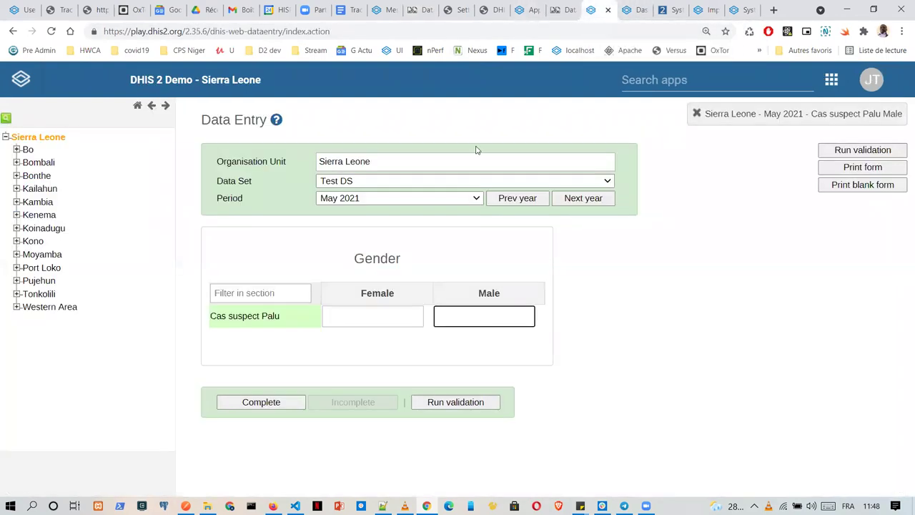
pyautogui.click(410, 198)
pyautogui.click(372, 233)
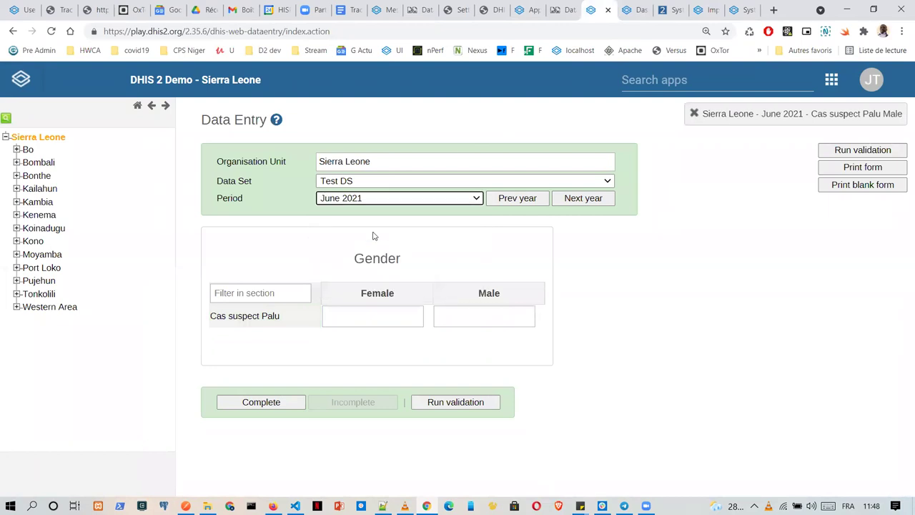
pyautogui.click(26, 149)
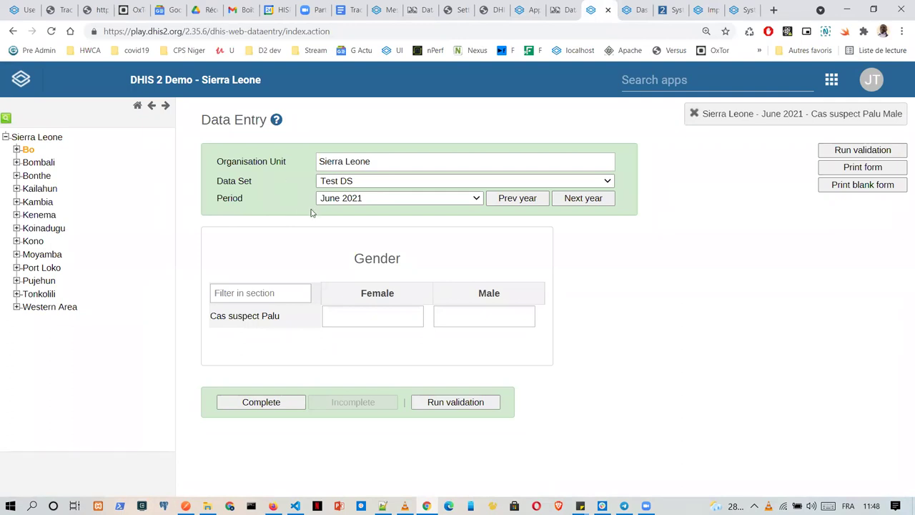
pyautogui.click(51, 33)
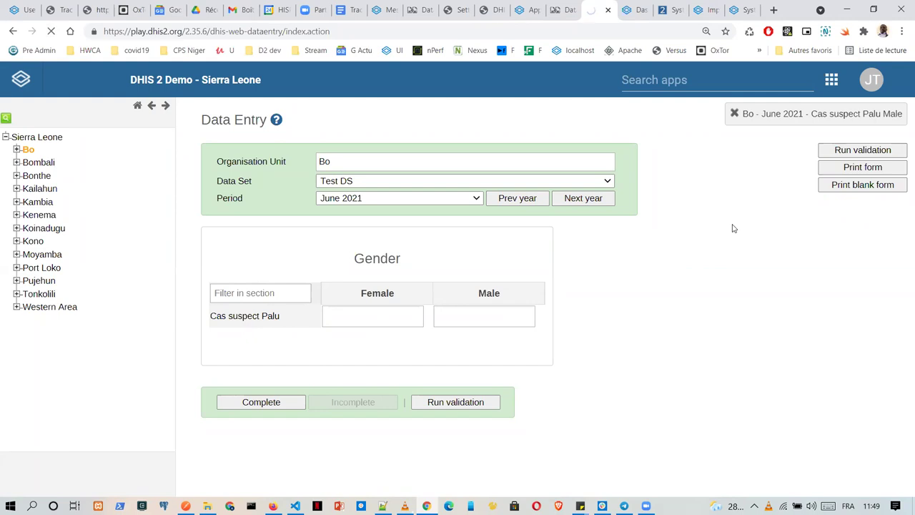
# Close the unneeded browser tabs of the Mali health information system, including its dashboard and Importer-Exporter.
pyautogui.click(641, 10)
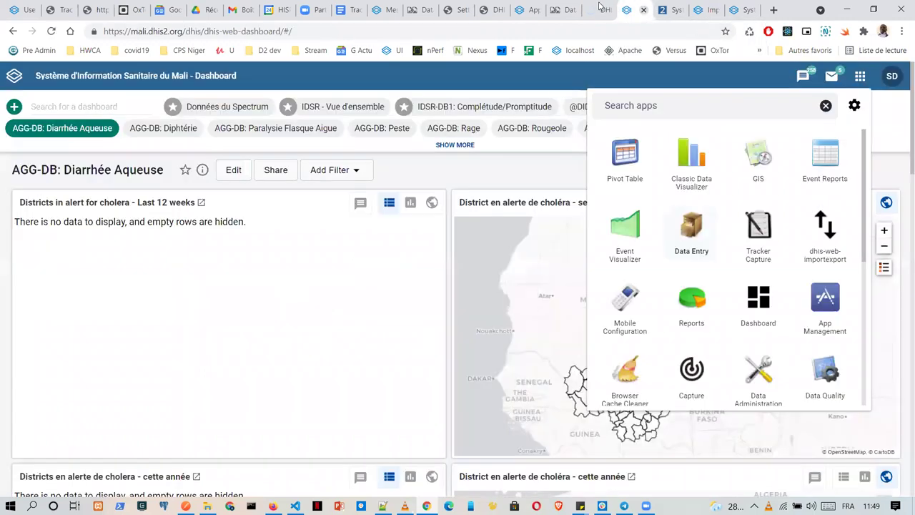
pyautogui.click(643, 11)
pyautogui.click(644, 12)
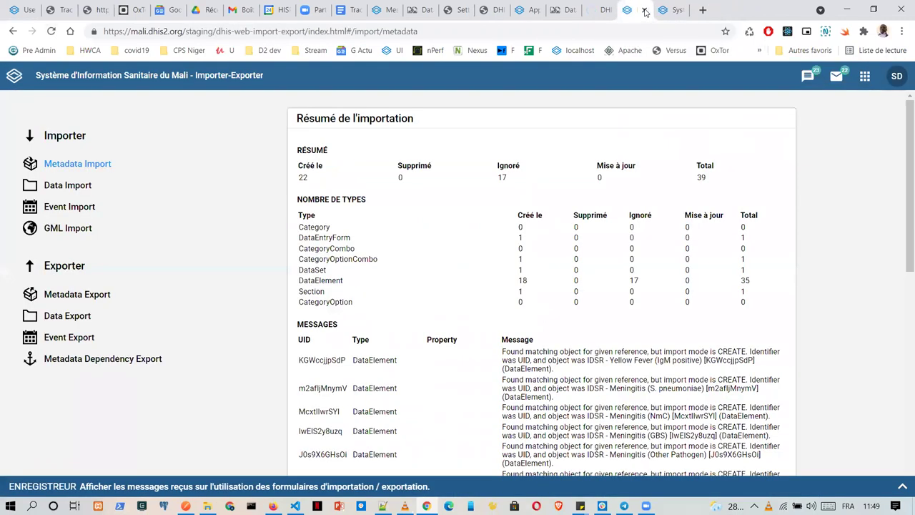
pyautogui.click(645, 11)
# Open the DHIS 2 play site in a new browser tab and launch the 2.35.6 demo instance.
pyautogui.click(665, 12)
pyautogui.write('play')
pyautogui.press('Return')
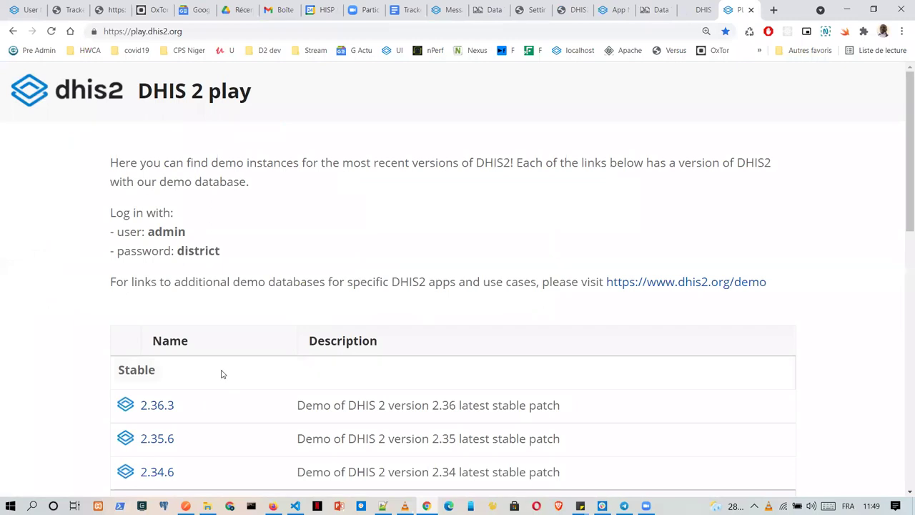
pyautogui.scroll(-2, 222, 374)
pyautogui.click(158, 279)
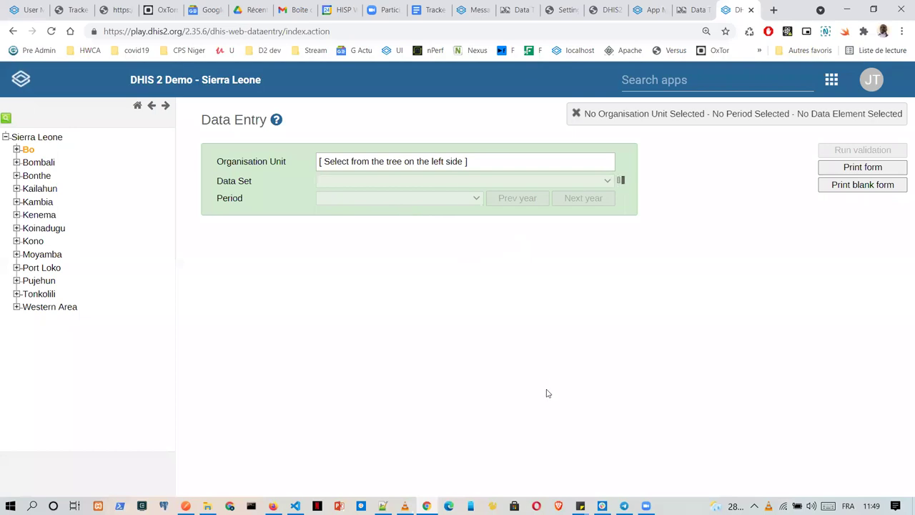
# Check the Test DS entry form for June 2021 in Bo and Bombali on the target server.
pyautogui.click(406, 184)
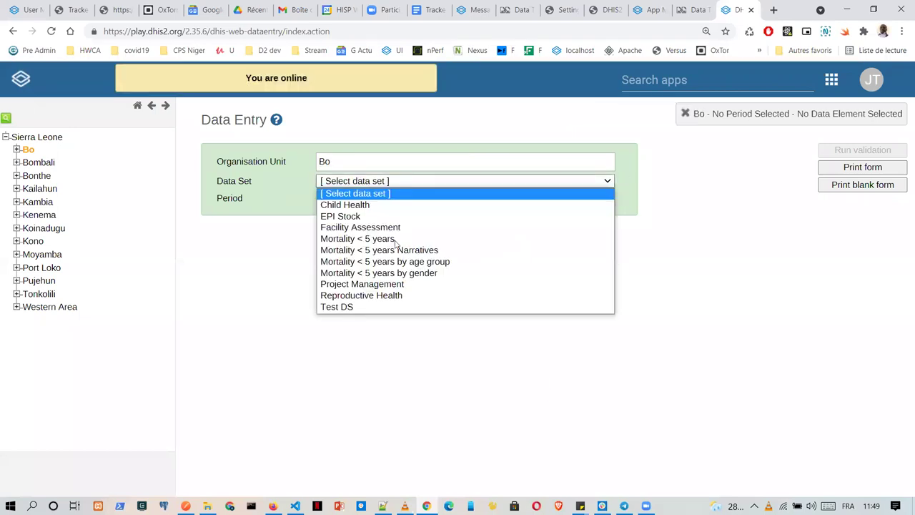
pyautogui.click(378, 309)
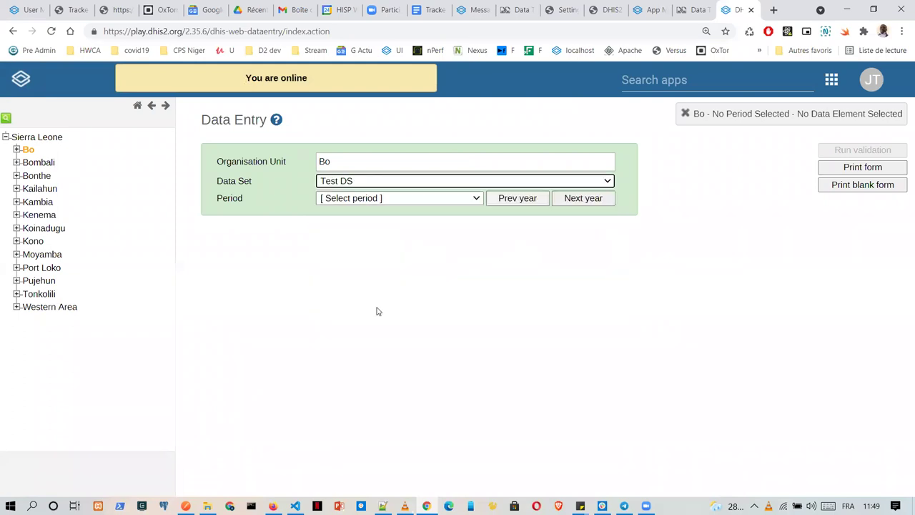
pyautogui.click(377, 200)
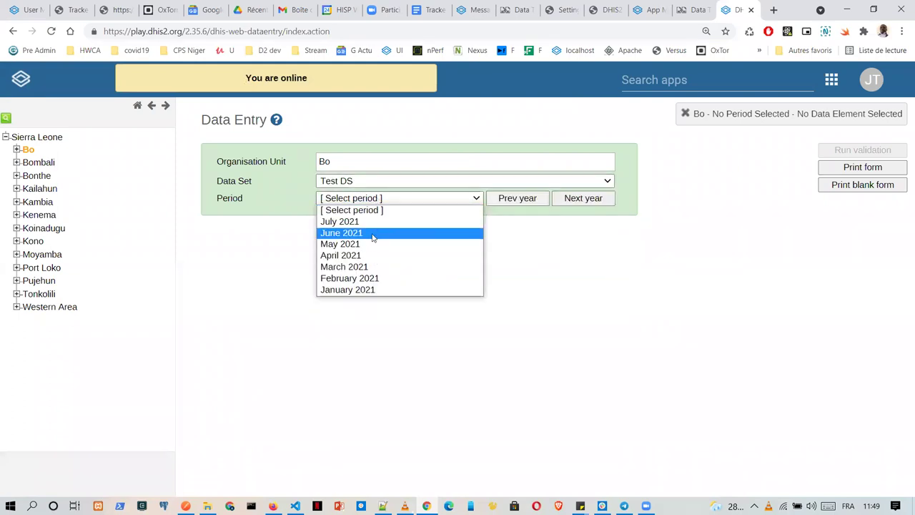
pyautogui.click(371, 233)
pyautogui.click(32, 162)
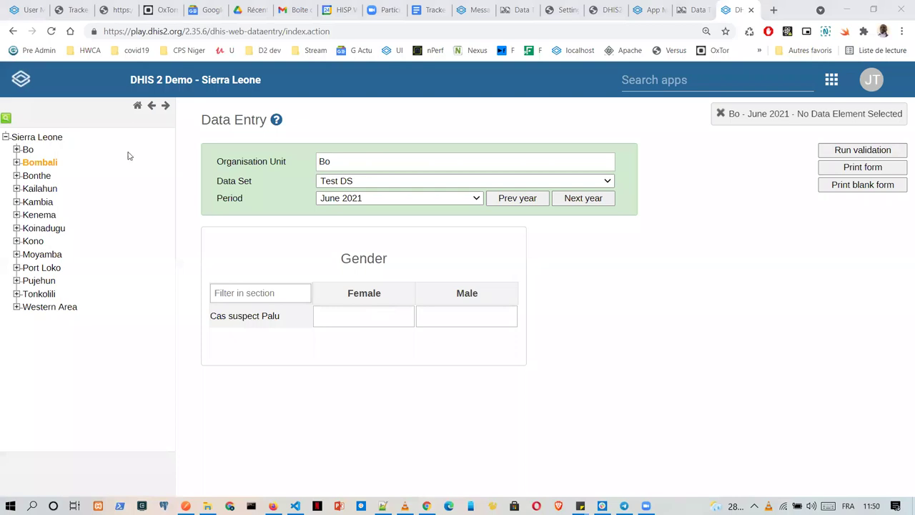
pyautogui.click(50, 163)
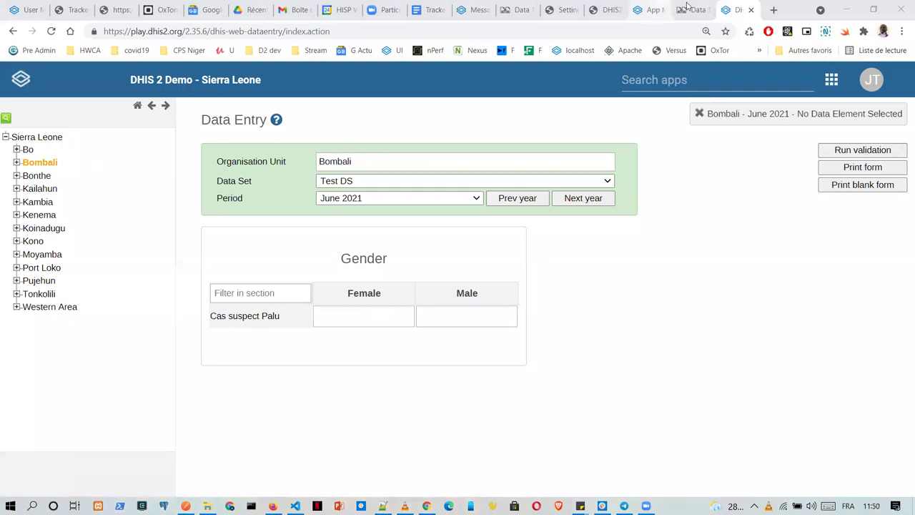
# Try to sync the Tracker - Agrégé Palu instance for June 2021 in the source server's Data Transfer app.
pyautogui.click(517, 7)
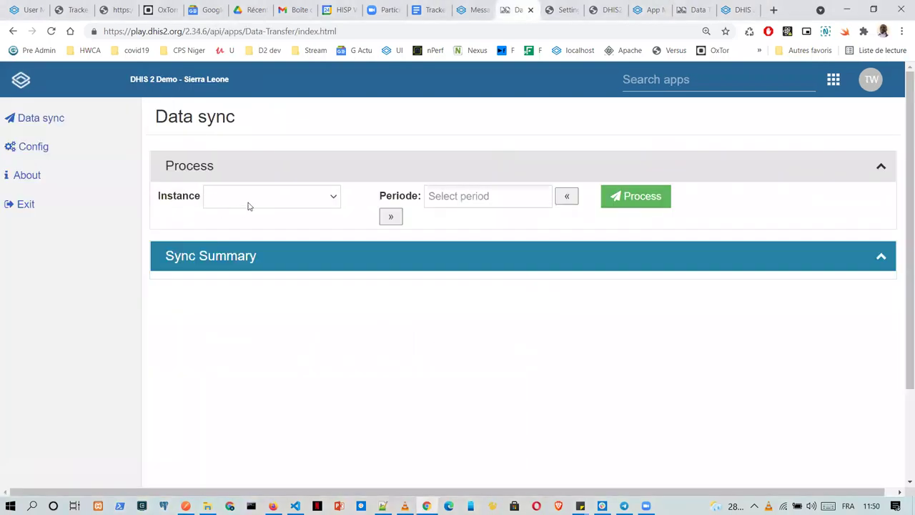
pyautogui.click(335, 201)
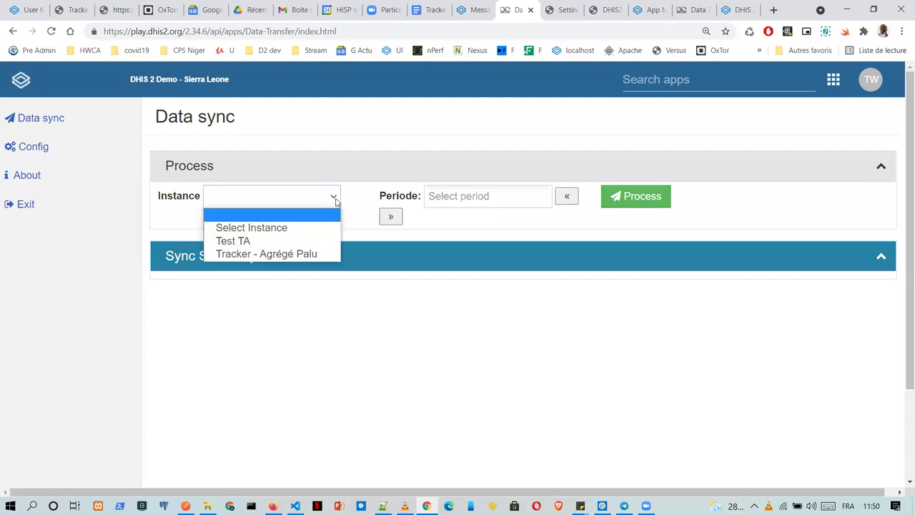
pyautogui.click(282, 256)
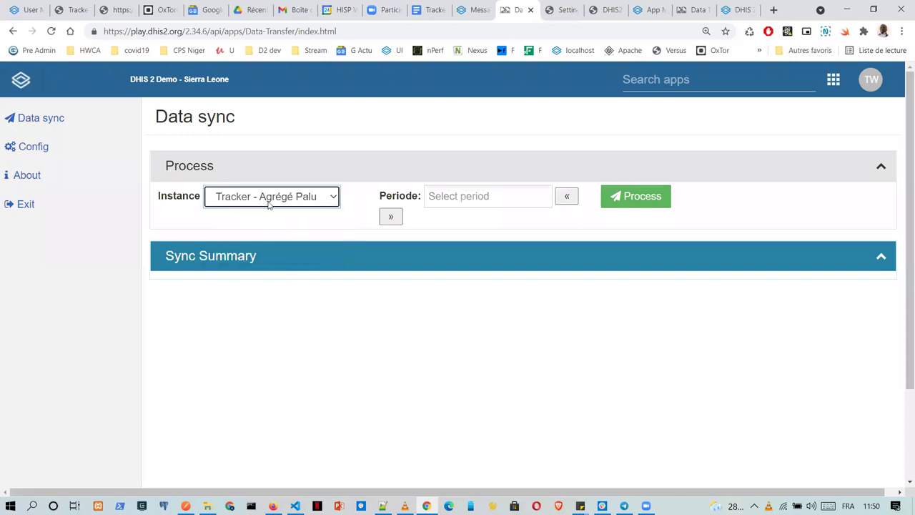
pyautogui.click(466, 197)
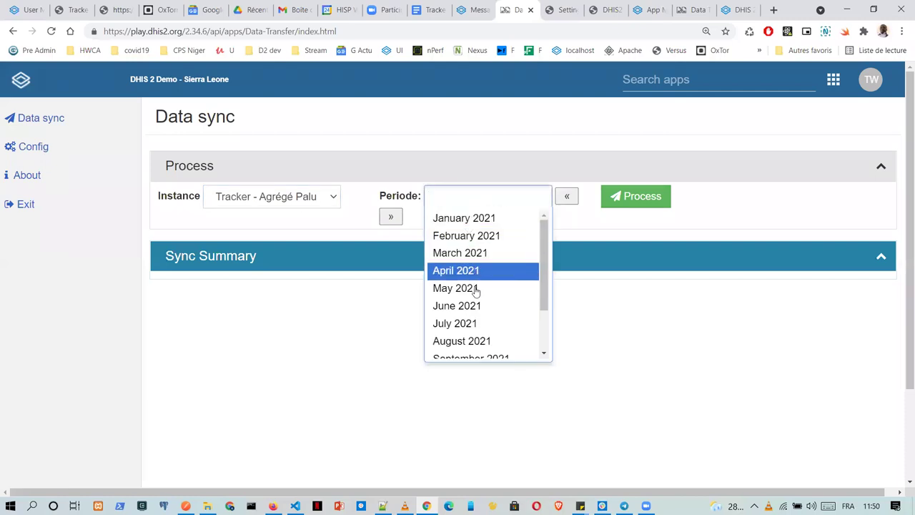
pyautogui.click(477, 306)
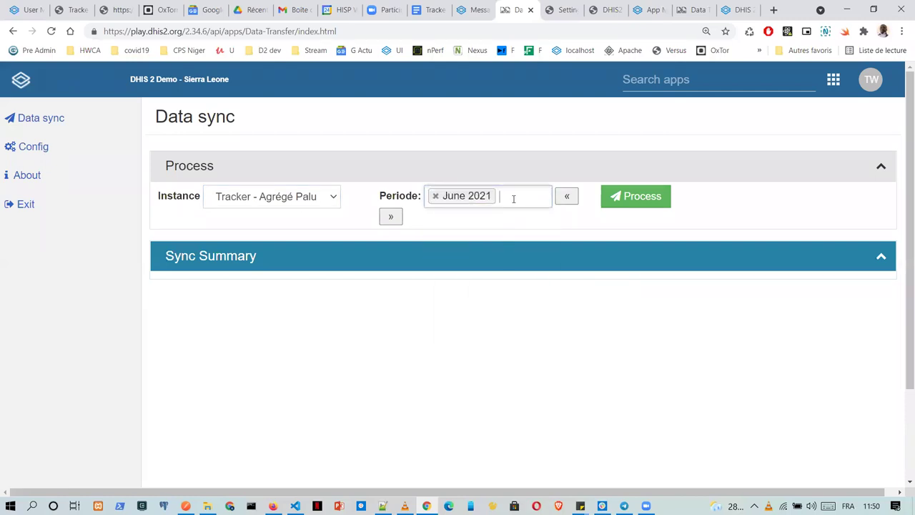
pyautogui.click(641, 203)
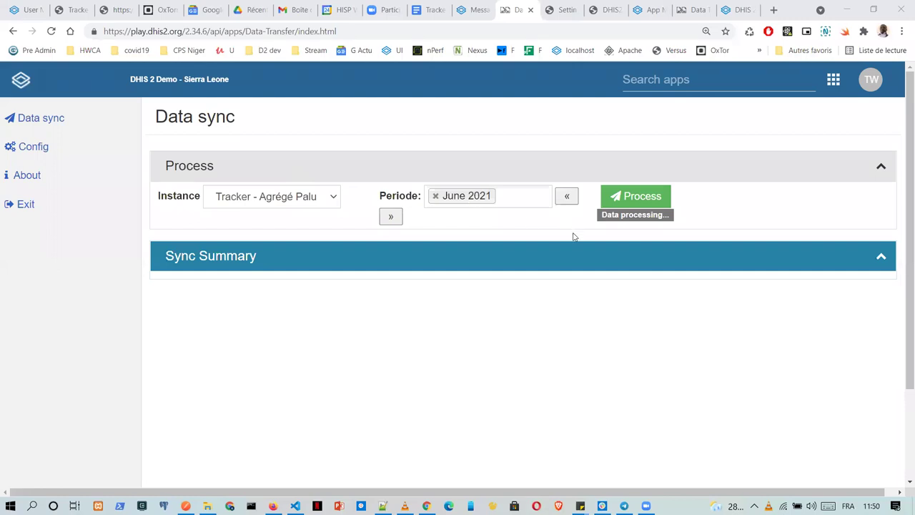
# Reload the source server's access settings to check that the server responds, and return to the Data Transfer app.
pyautogui.click(561, 16)
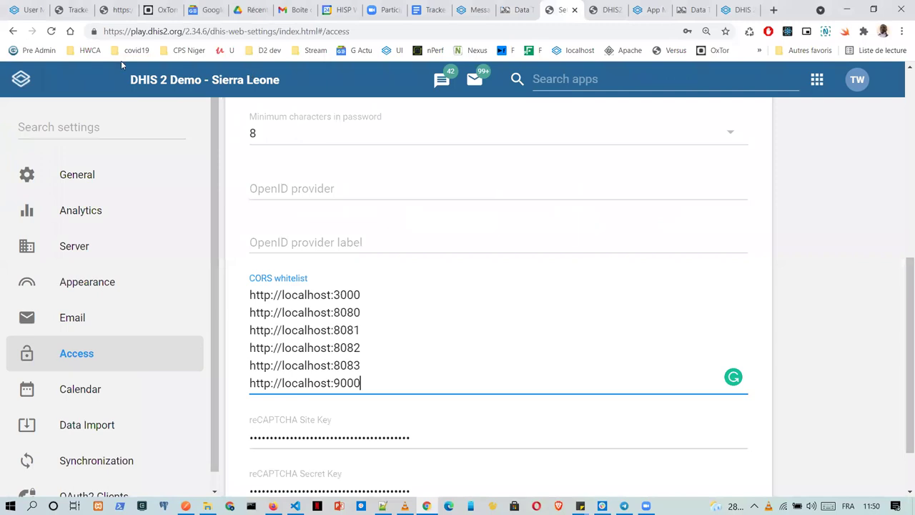
pyautogui.click(51, 31)
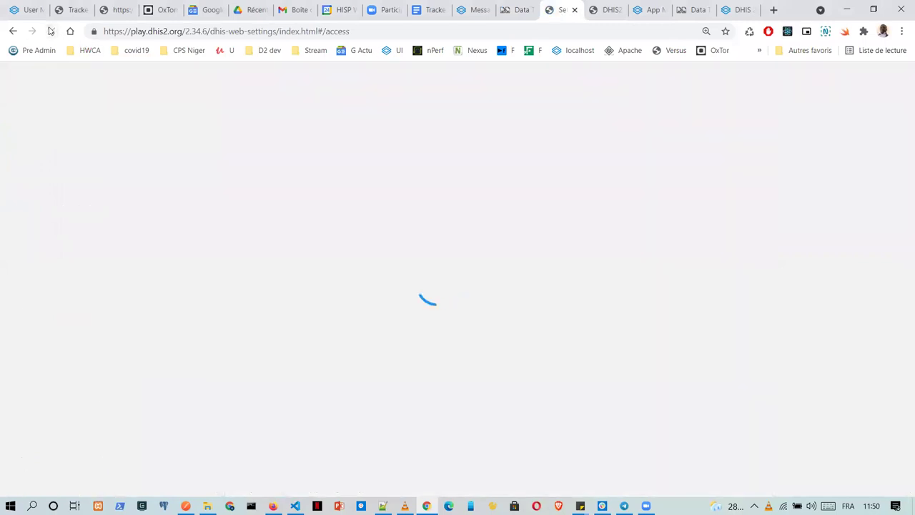
pyautogui.click(505, 7)
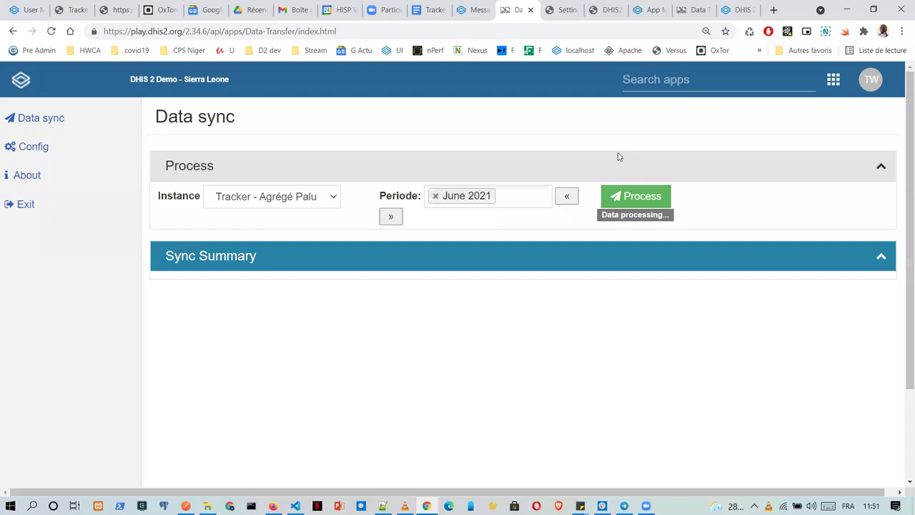
pyautogui.click(564, 7)
pyautogui.click(516, 7)
# Reload the Data Transfer app and retry the Tracker - Agrégé Palu sync for June 2021.
pyautogui.click(51, 31)
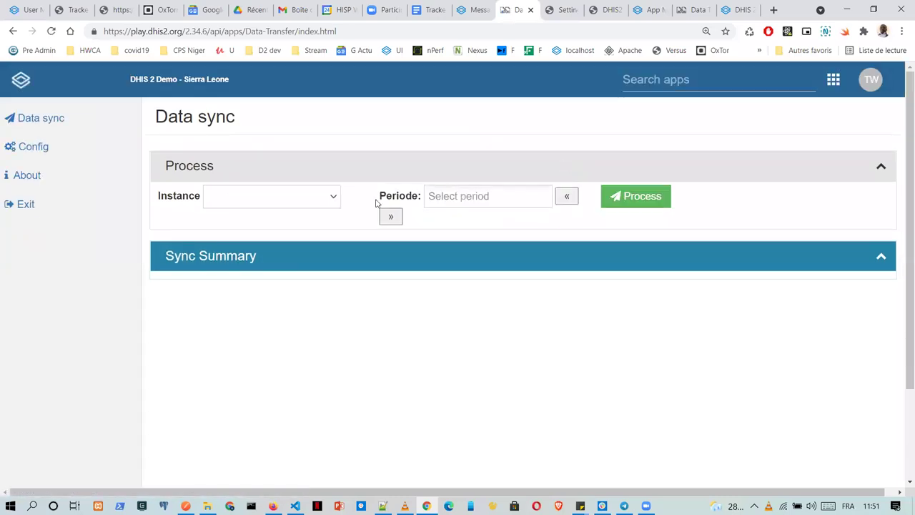
pyautogui.click(331, 197)
pyautogui.click(289, 255)
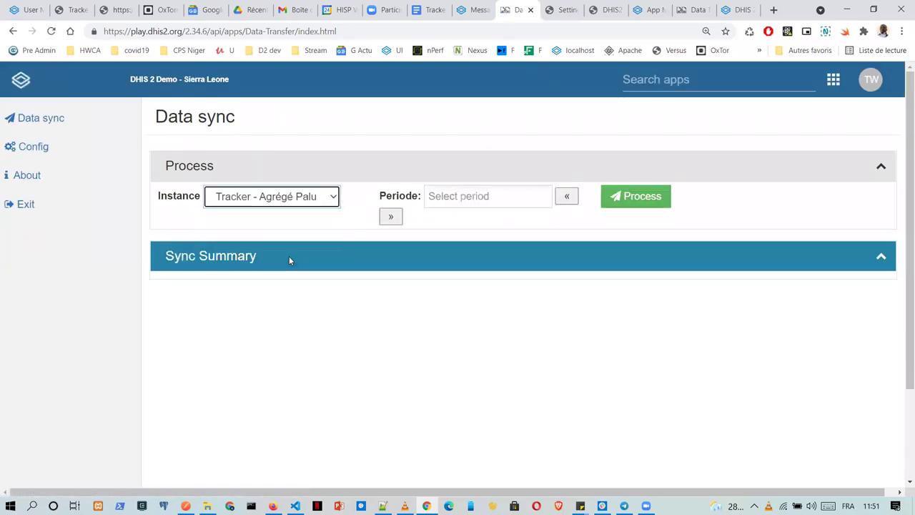
pyautogui.click(495, 196)
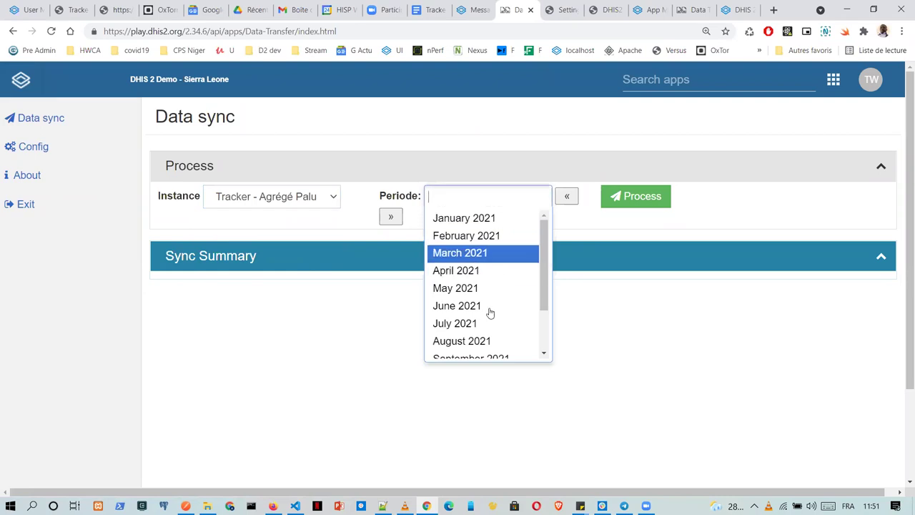
pyautogui.click(487, 307)
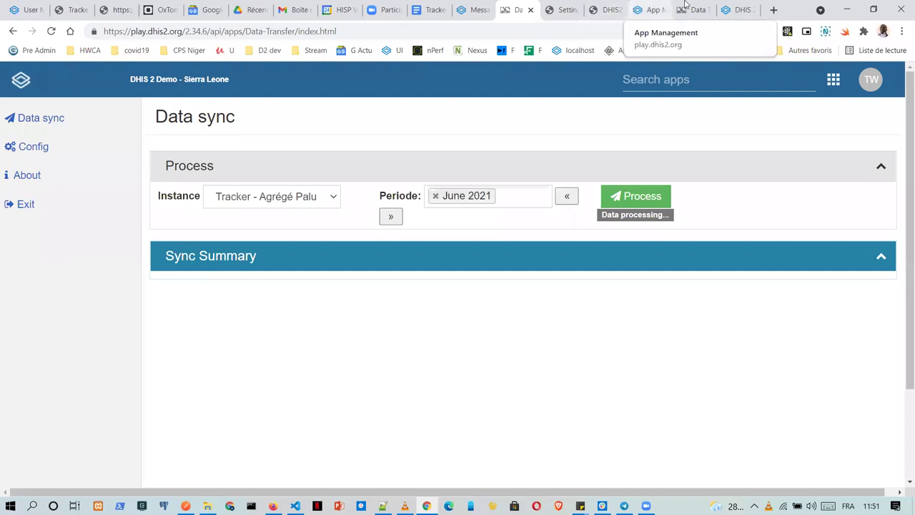
# Reload the 2.35.6 server's Test DS entry form to check for transferred data.
pyautogui.rightClick(717, 8)
pyautogui.press('Escape')
pyautogui.click(736, 9)
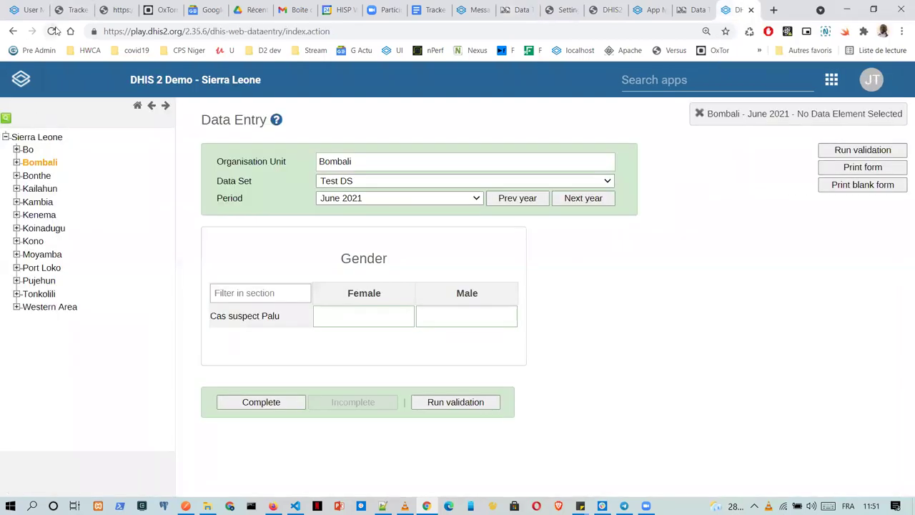
pyautogui.click(52, 31)
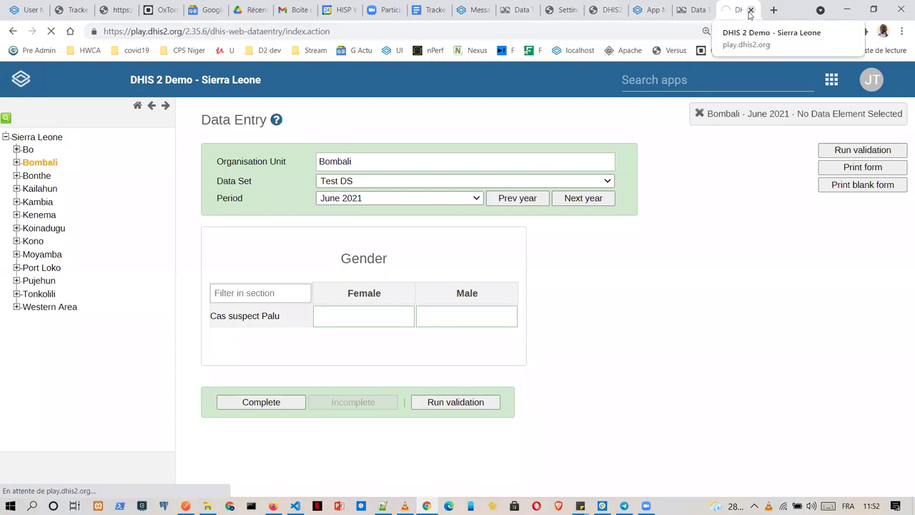
# Copy the 2.34.6 server's base URL and open its Data Entry app in a new browser tab.
pyautogui.click(518, 5)
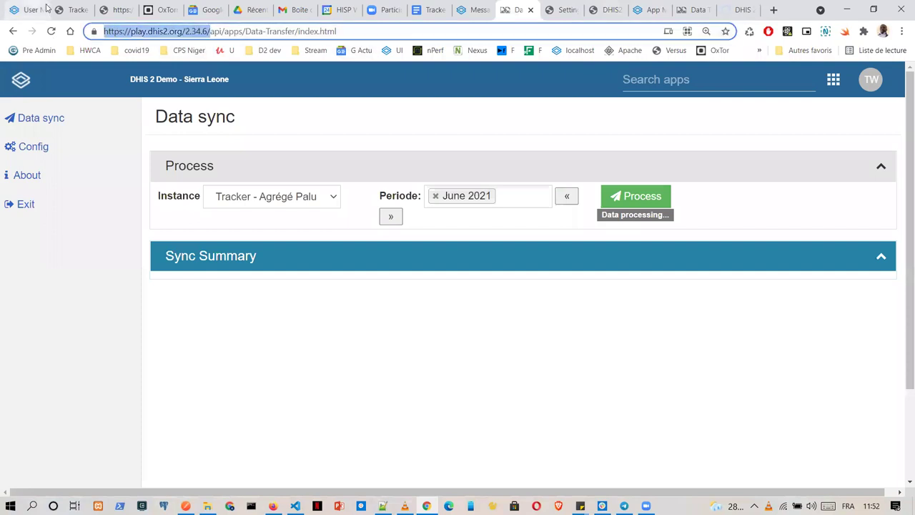
pyautogui.click(717, 74)
pyautogui.middleClick(702, 236)
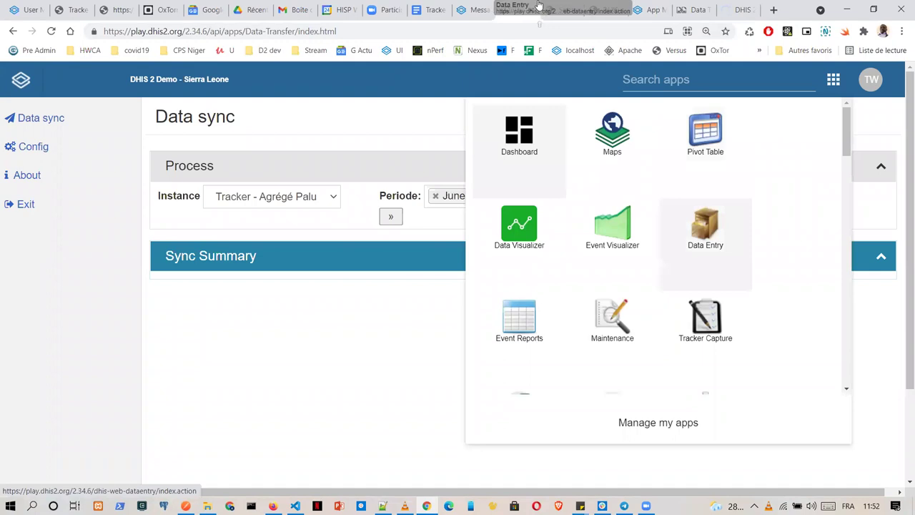
pyautogui.click(535, 10)
pyautogui.click(493, 9)
pyautogui.click(533, 9)
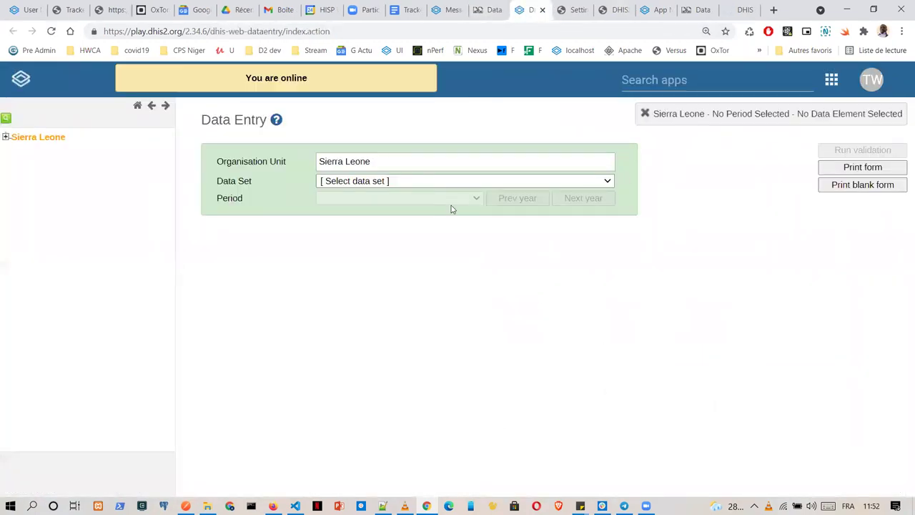
# Display the 2.34.6 server's Test DS entry form for Bo in June 2021 and check its Male field.
pyautogui.click(5, 137)
pyautogui.click(17, 150)
pyautogui.click(28, 150)
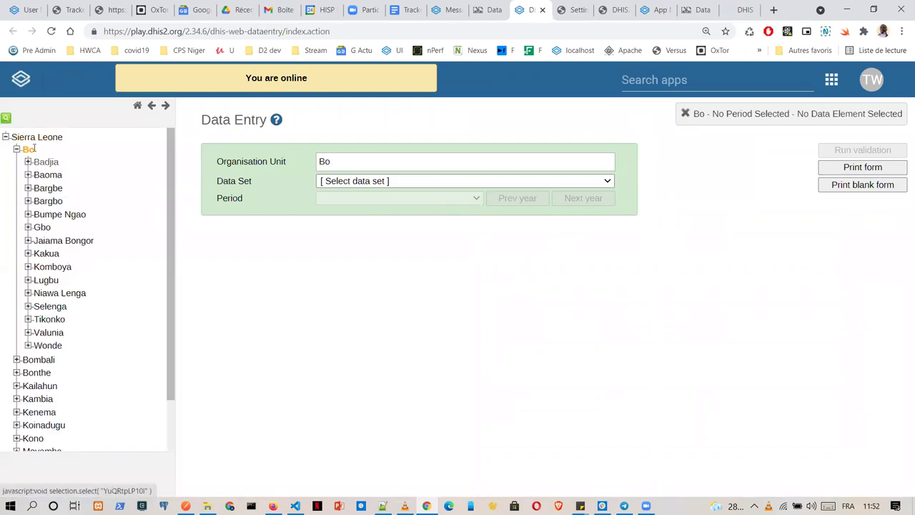
pyautogui.click(16, 149)
pyautogui.click(398, 181)
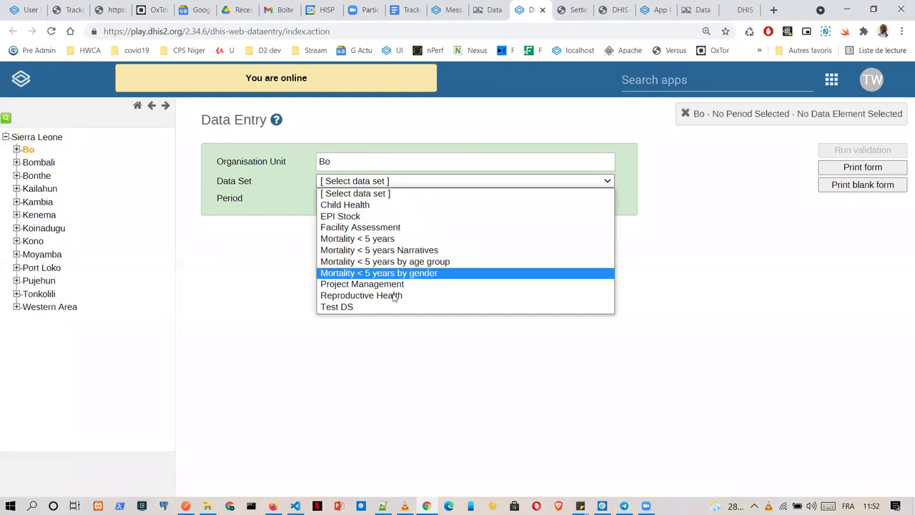
pyautogui.click(394, 307)
pyautogui.click(395, 202)
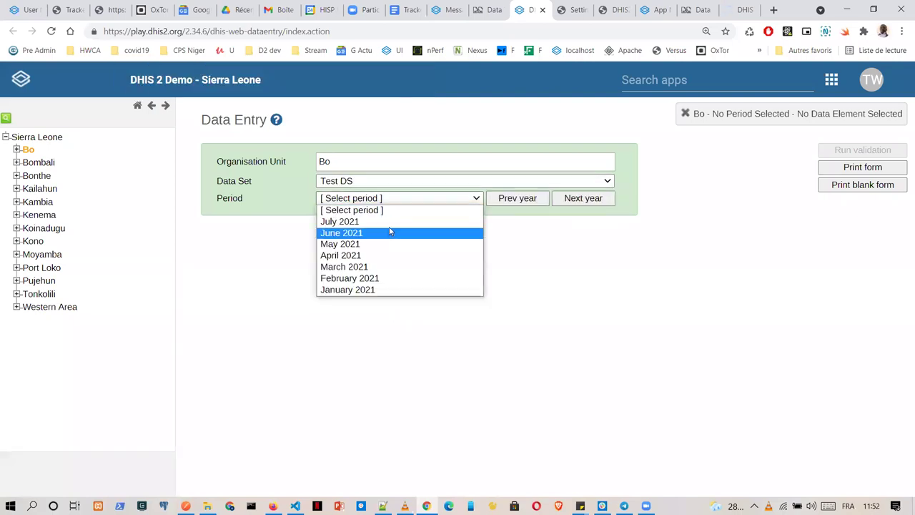
pyautogui.click(389, 233)
pyautogui.click(427, 315)
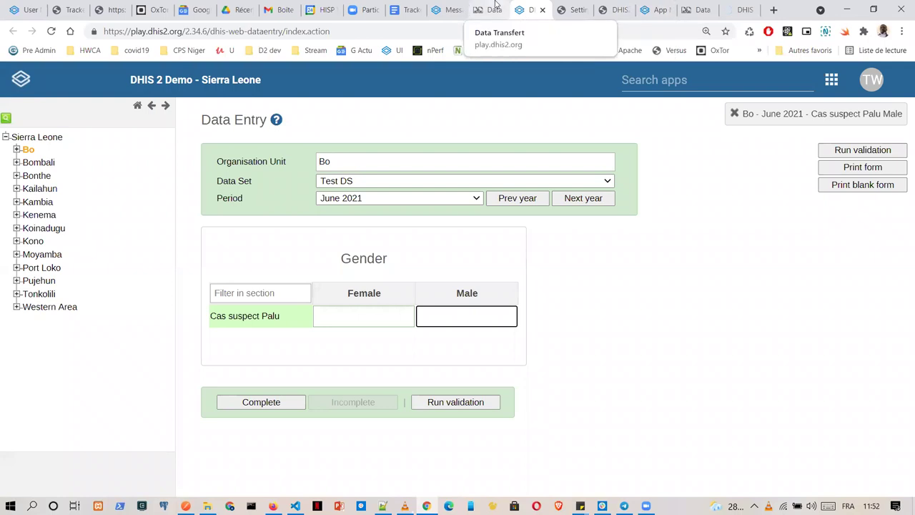
pyautogui.click(616, 9)
pyautogui.press('F5')
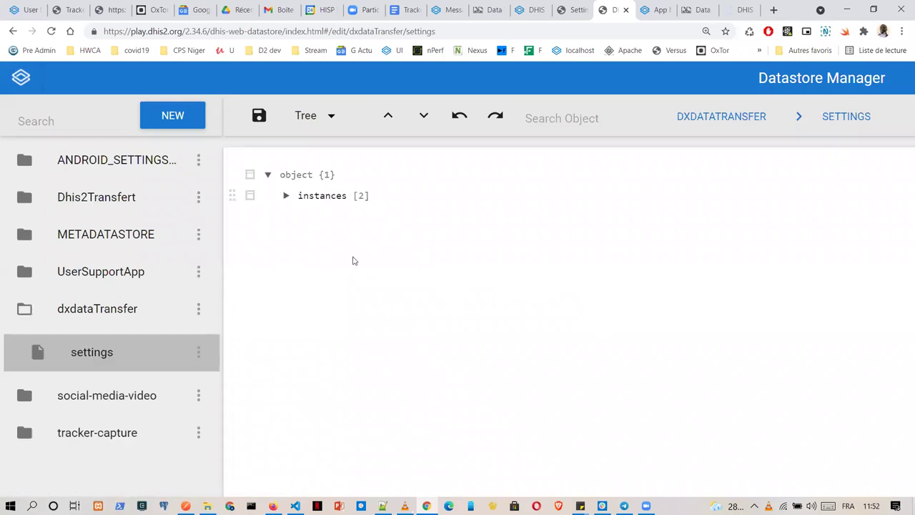
pyautogui.click(285, 196)
pyautogui.click(304, 237)
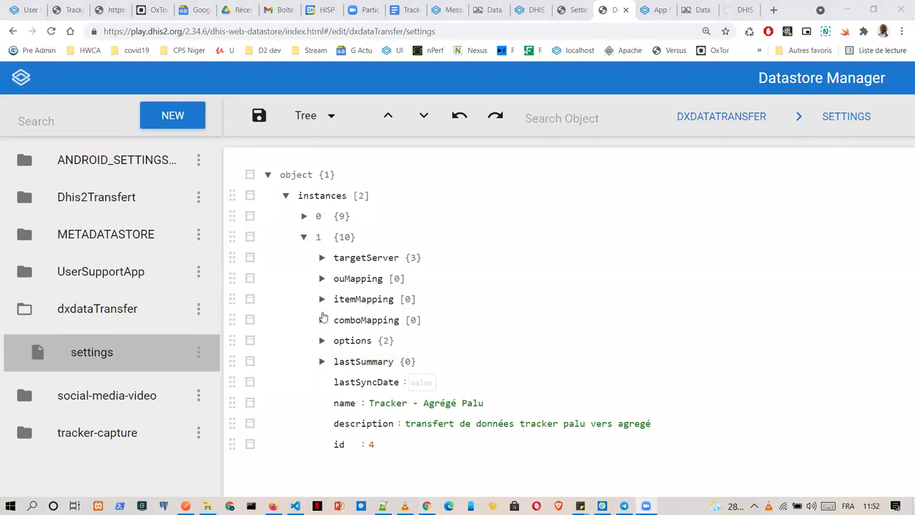
pyautogui.click(322, 260)
pyautogui.moveTo(545, 299); pyautogui.dragTo(386, 299)
pyautogui.write('https://play.dhis2.org/2.34.6/')
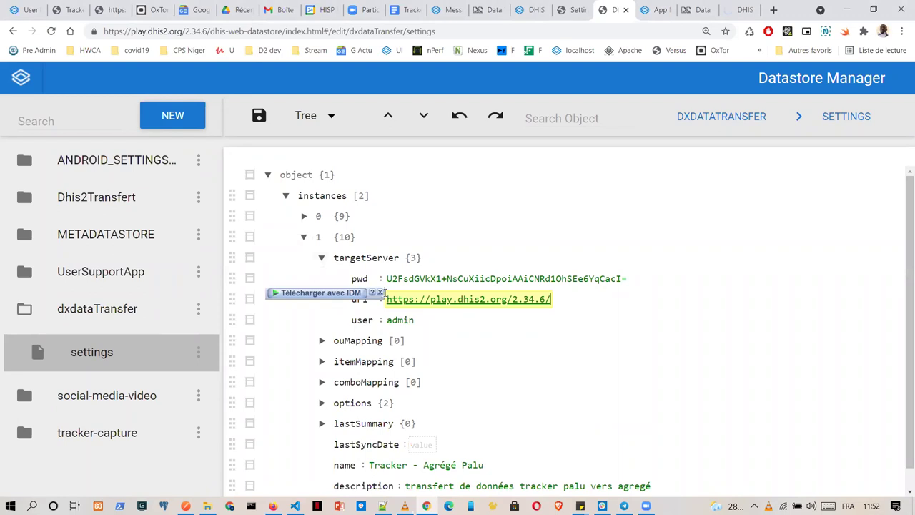
pyautogui.click(259, 115)
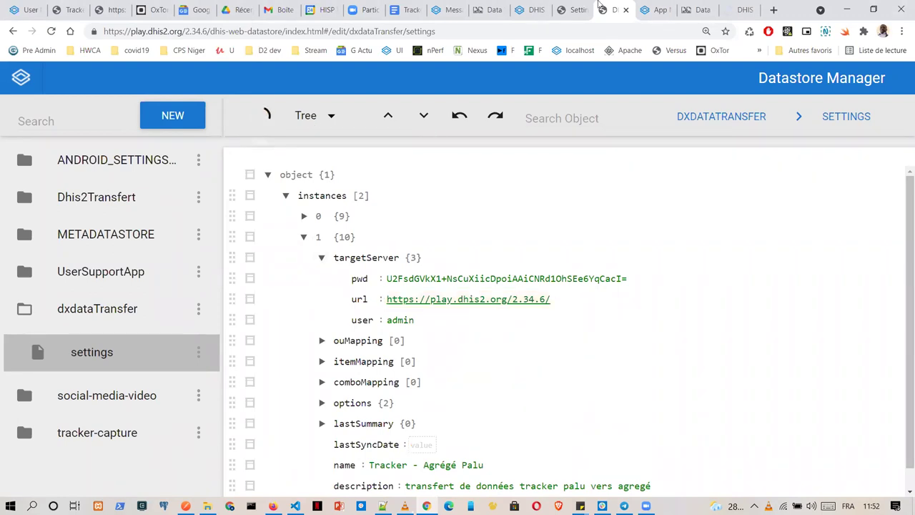
# Reload the Data Transfer app and try the Tracker - Agrégé Palu sync for June 2021 with the saved target server.
pyautogui.click(490, 10)
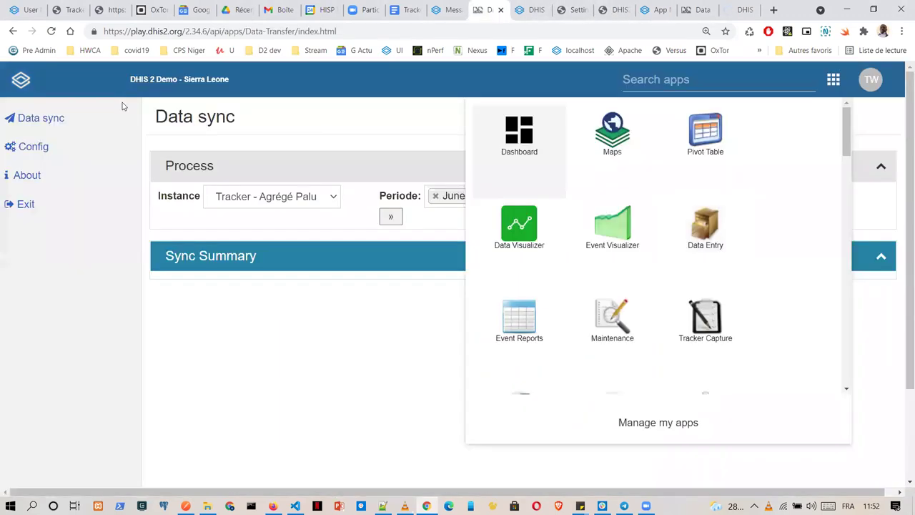
pyautogui.click(51, 31)
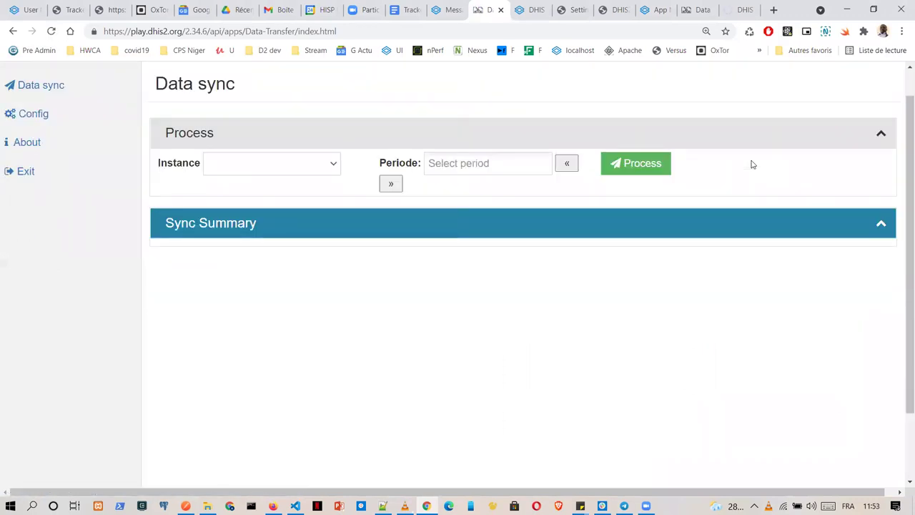
pyautogui.click(272, 163)
pyautogui.click(279, 221)
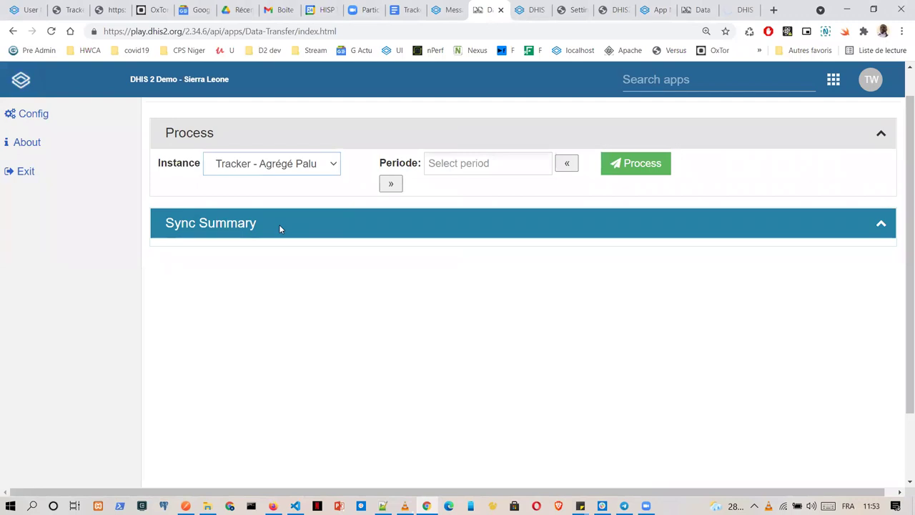
pyautogui.click(548, 169)
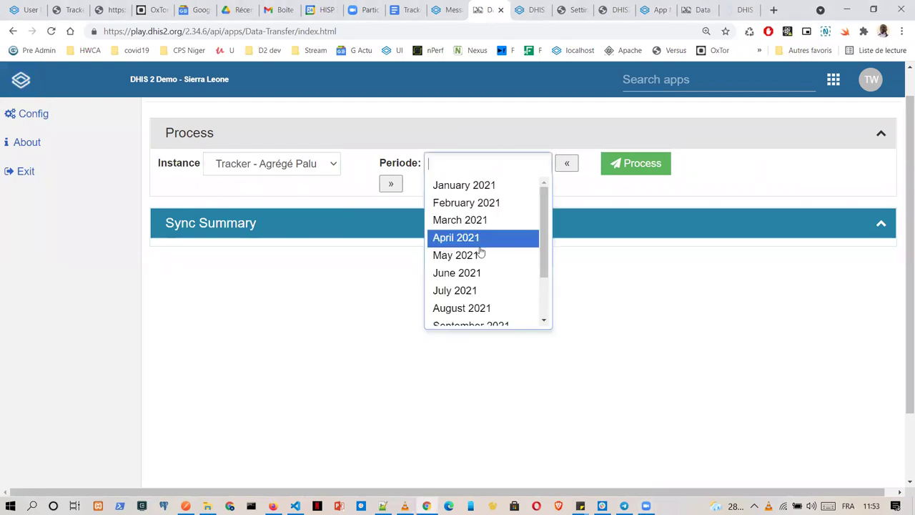
pyautogui.click(495, 281)
pyautogui.click(633, 169)
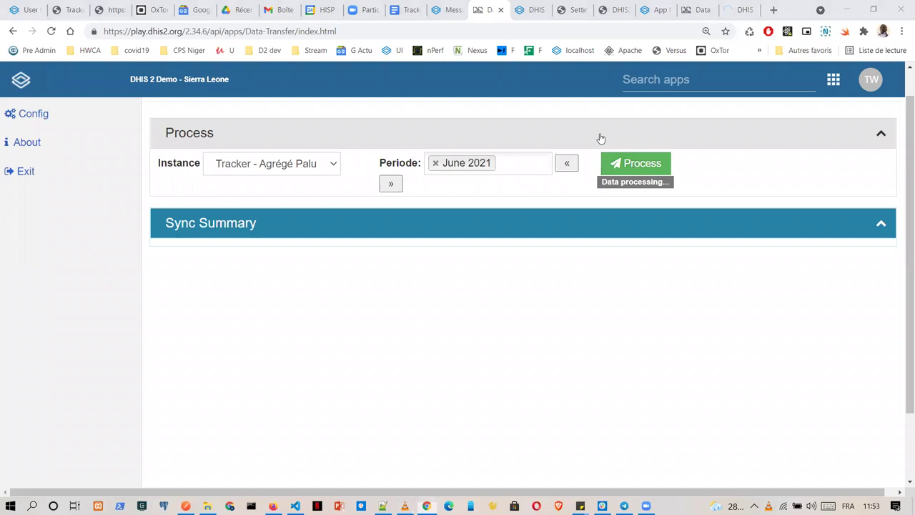
pyautogui.scroll(1, 899, 190)
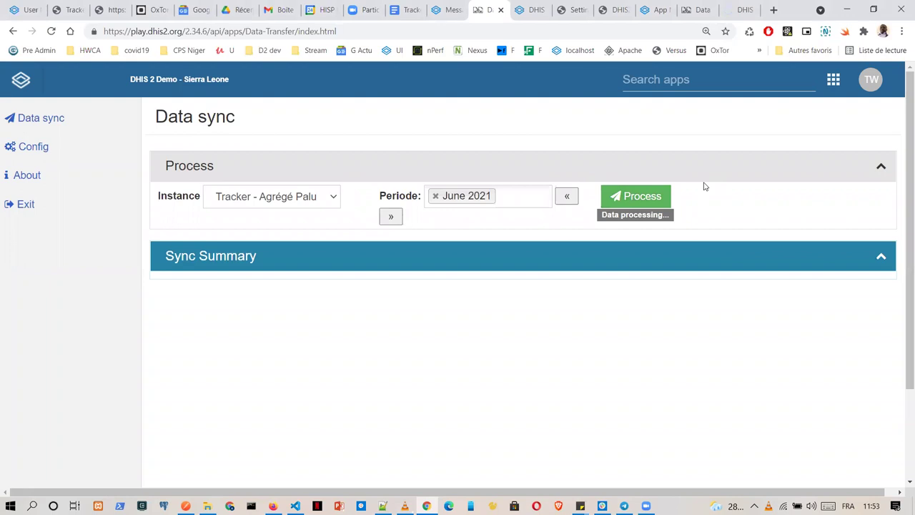
# Refresh the 2.34.6 Data Transfer app, close the 2.35.6 Data Entry tab, and return to the refreshed app.
pyautogui.click(749, 32)
pyautogui.click(746, 9)
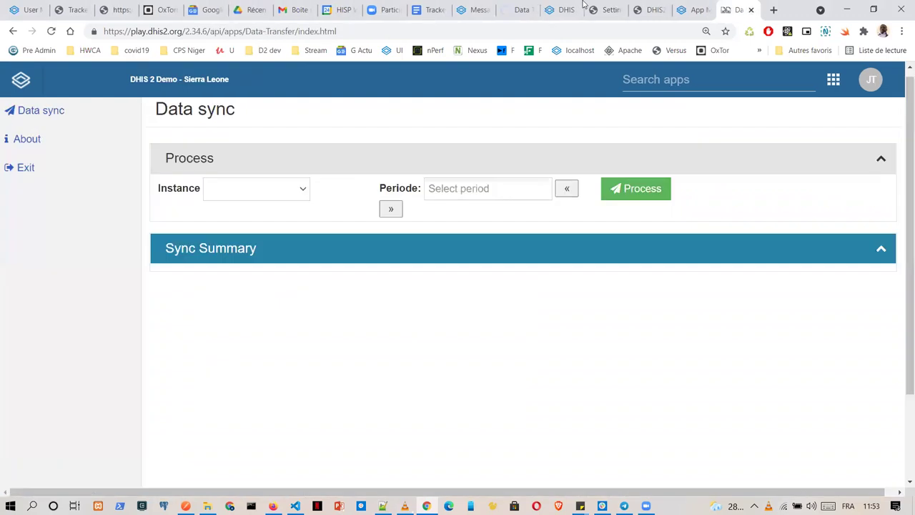
pyautogui.click(562, 9)
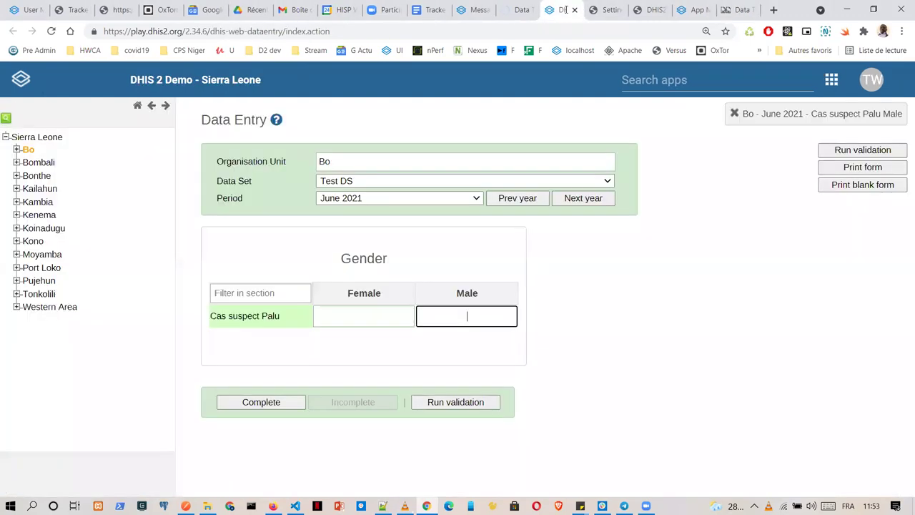
pyautogui.click(519, 10)
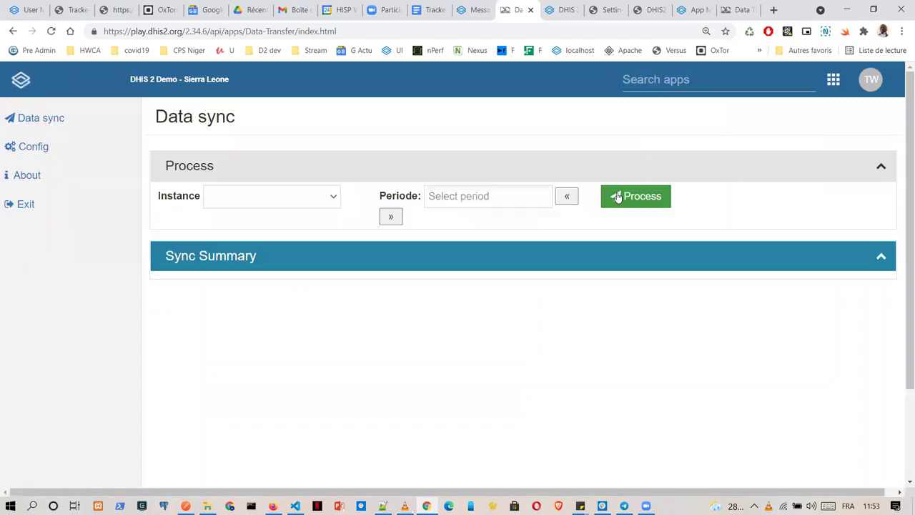
# Try to process the Tracker - Agrégé Palu instance for June 2021 in the refreshed Data sync page.
pyautogui.click(334, 198)
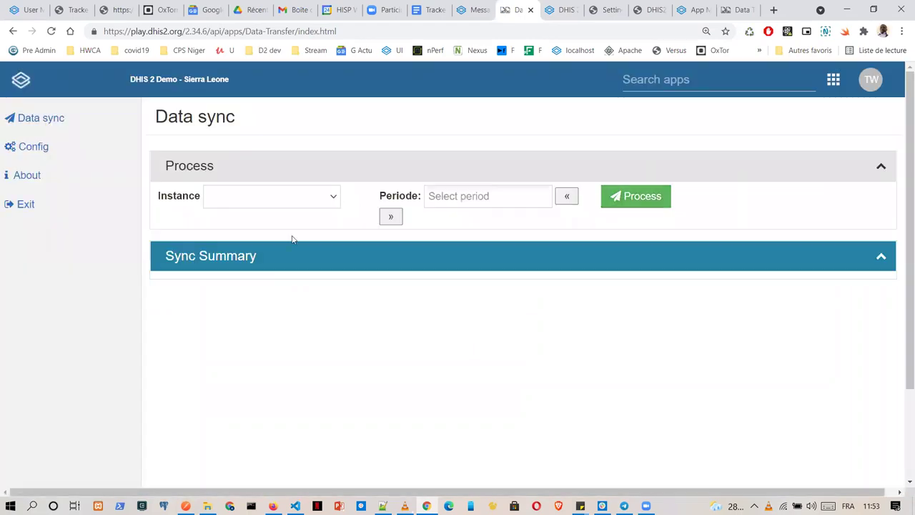
pyautogui.click(285, 254)
pyautogui.click(463, 202)
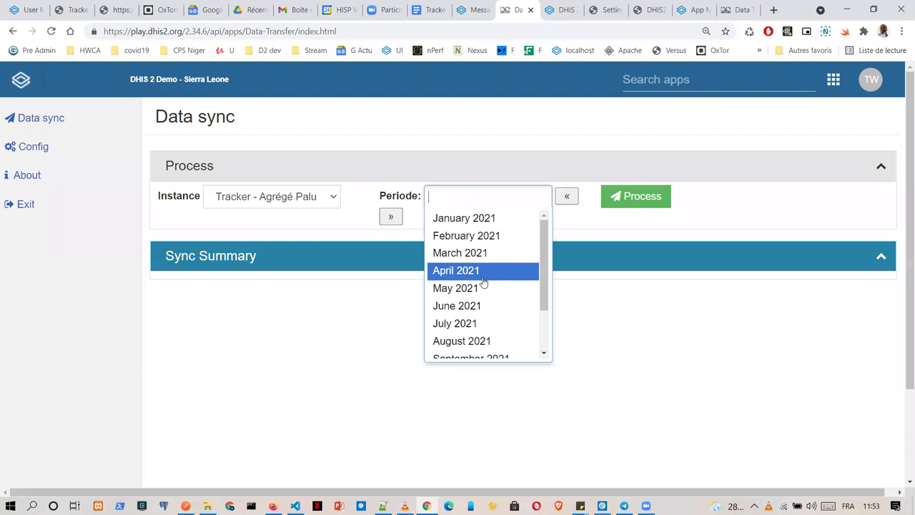
pyautogui.click(478, 306)
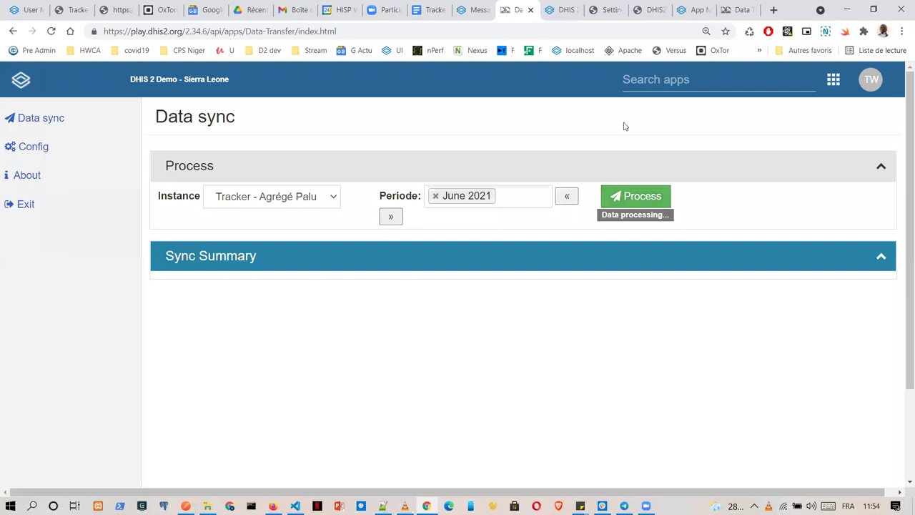
# Reload the dxdataTransfer settings in the Datastore Manager and check the target server entries of the Tracker - Agrégé Palu instance.
pyautogui.click(655, 11)
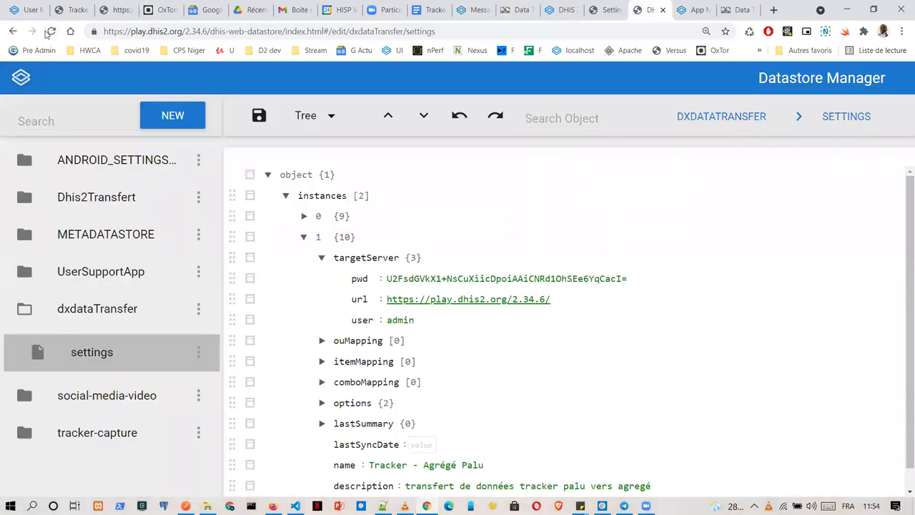
pyautogui.press('F5')
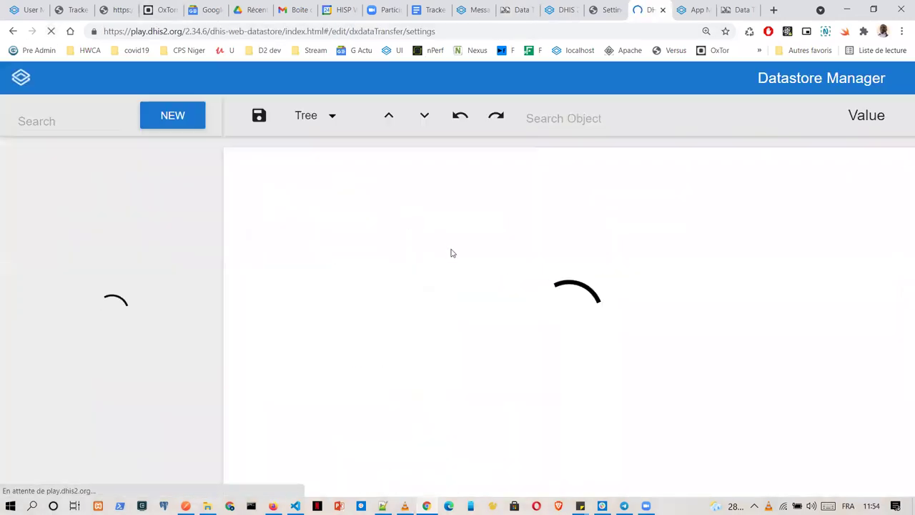
pyautogui.click(286, 195)
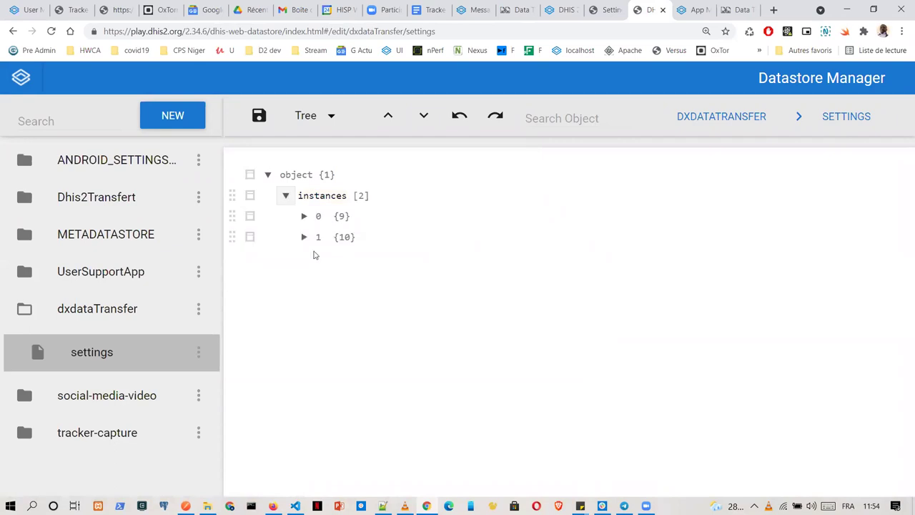
pyautogui.click(304, 238)
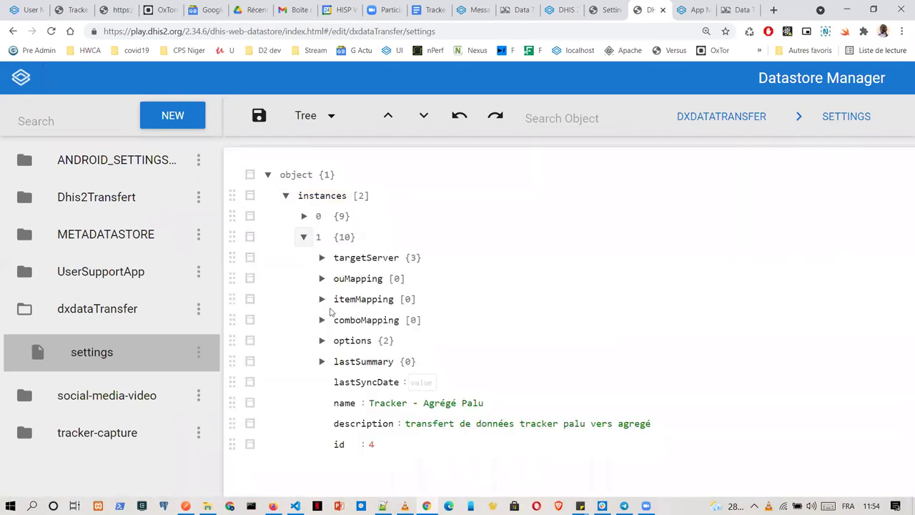
pyautogui.click(322, 259)
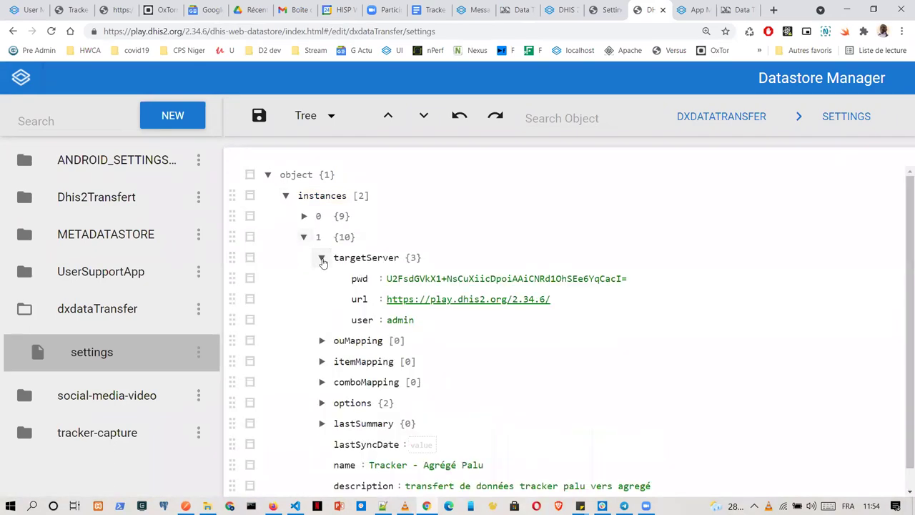
pyautogui.click(322, 259)
pyautogui.click(287, 196)
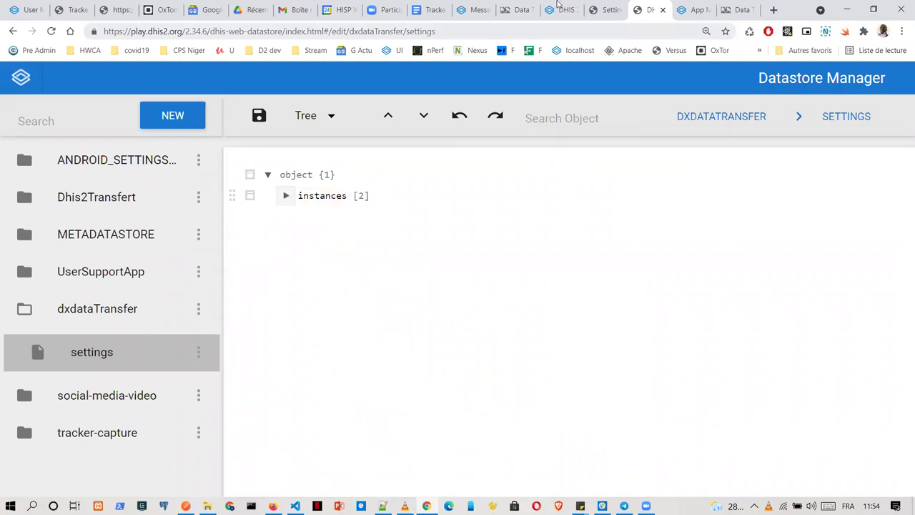
# Return to the Data Transfer app, reload it, and process the Test TA instance for June 2021.
pyautogui.click(515, 10)
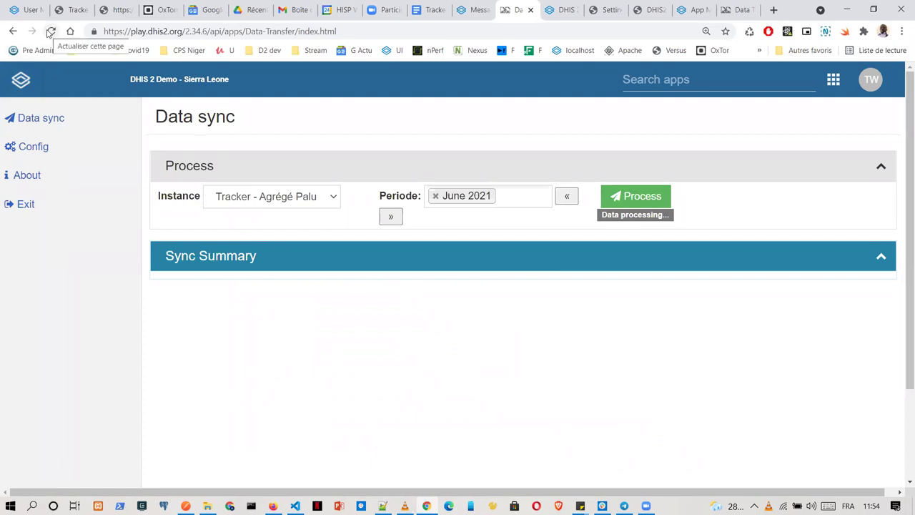
pyautogui.click(50, 31)
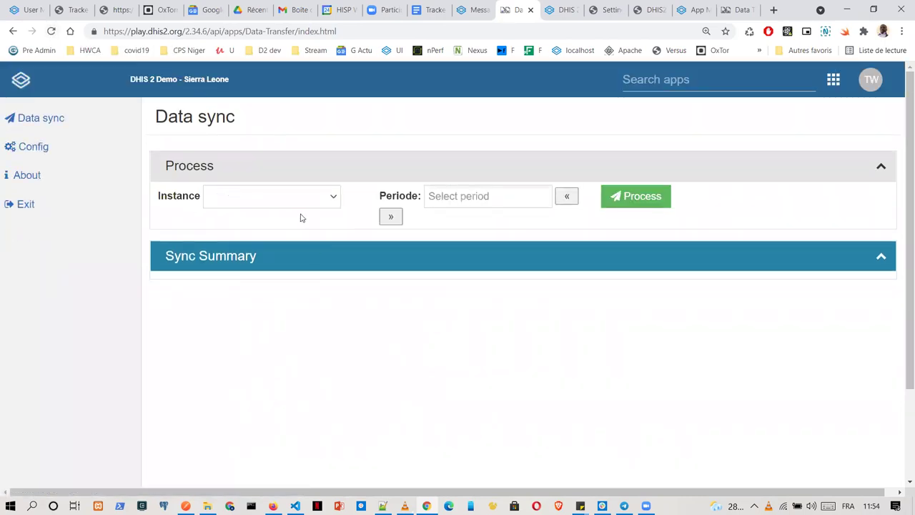
pyautogui.click(332, 204)
pyautogui.click(299, 240)
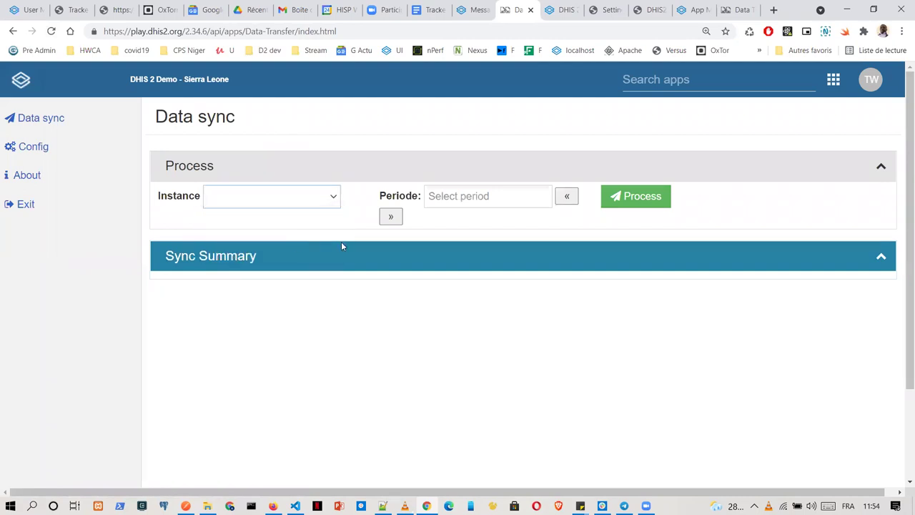
pyautogui.click(508, 198)
pyautogui.click(487, 307)
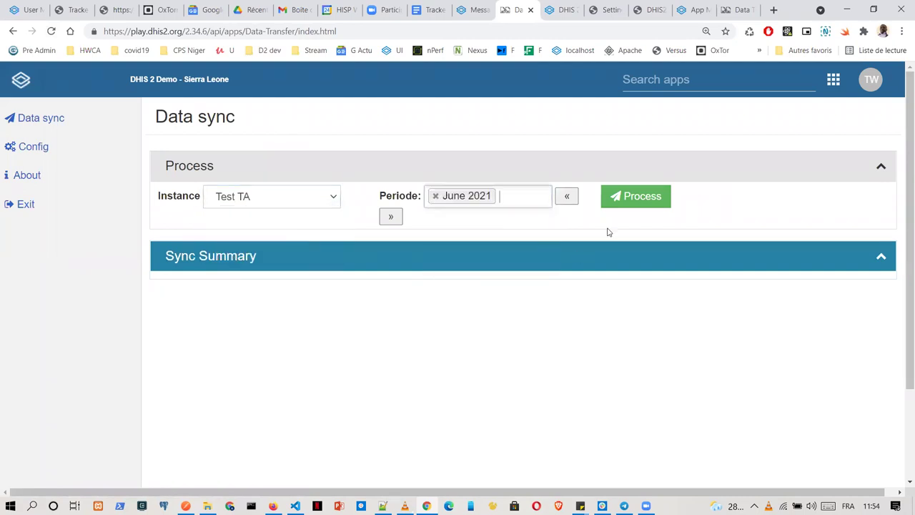
pyautogui.click(627, 207)
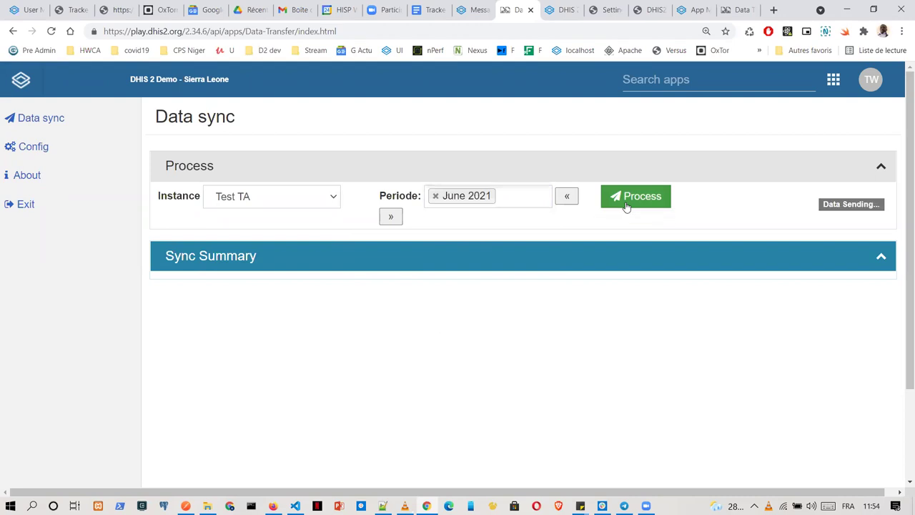